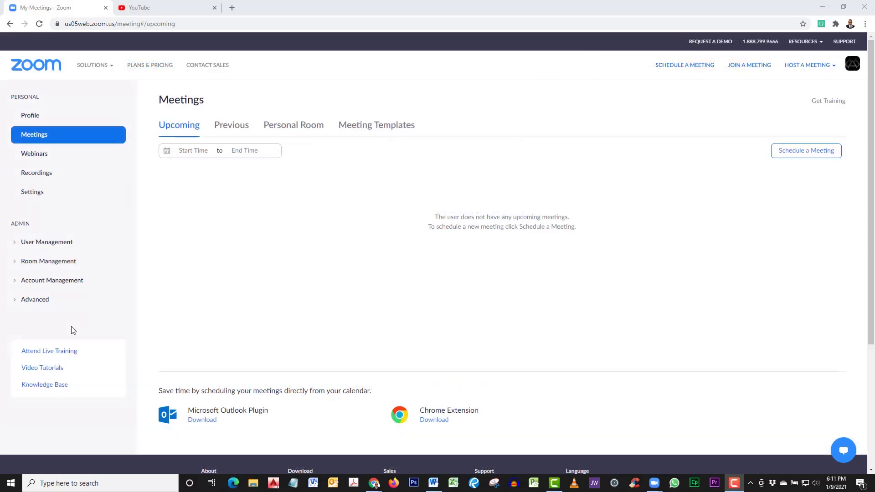
# Open the account settings and locate the Breakout room option under In Meeting (Advanced) by searching the page for "break"
pyautogui.click(38, 194)
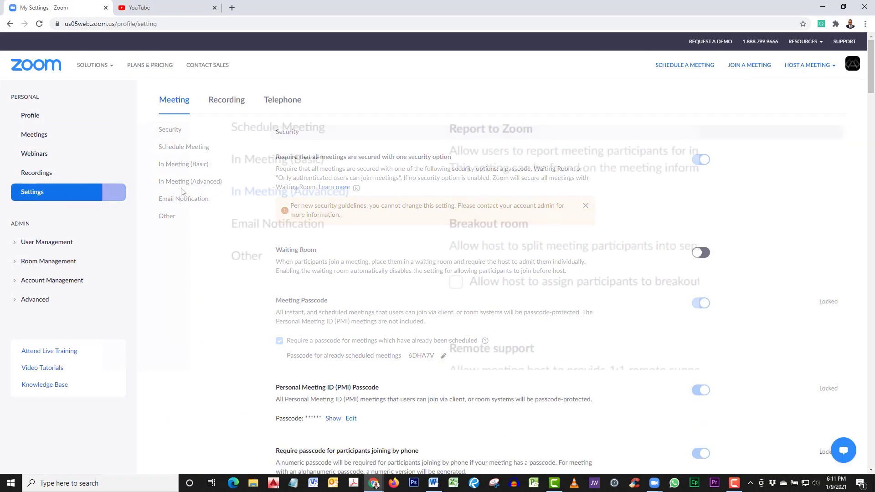
pyautogui.click(182, 182)
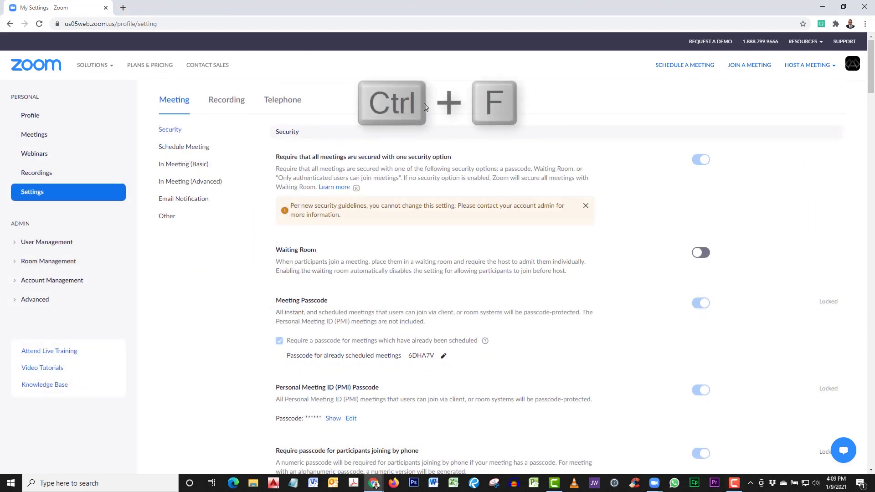
pyautogui.hotkey('ctrl', 'f')
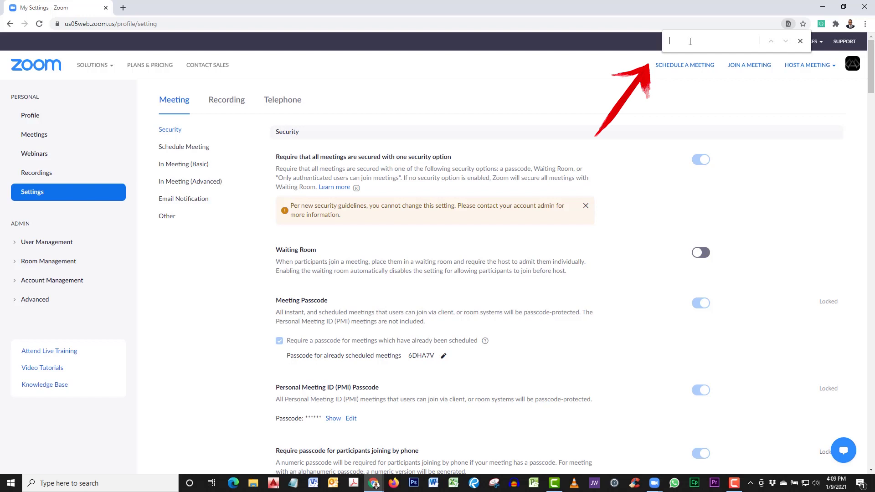
pyautogui.write('break')
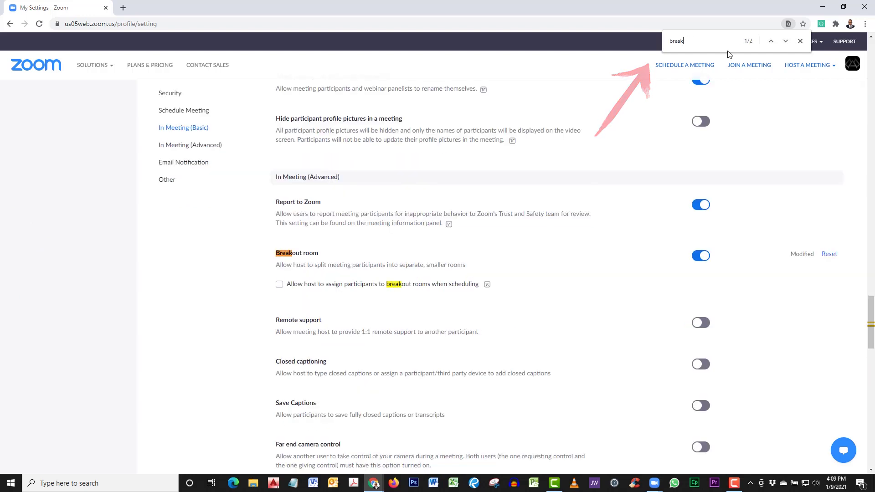
pyautogui.click(785, 41)
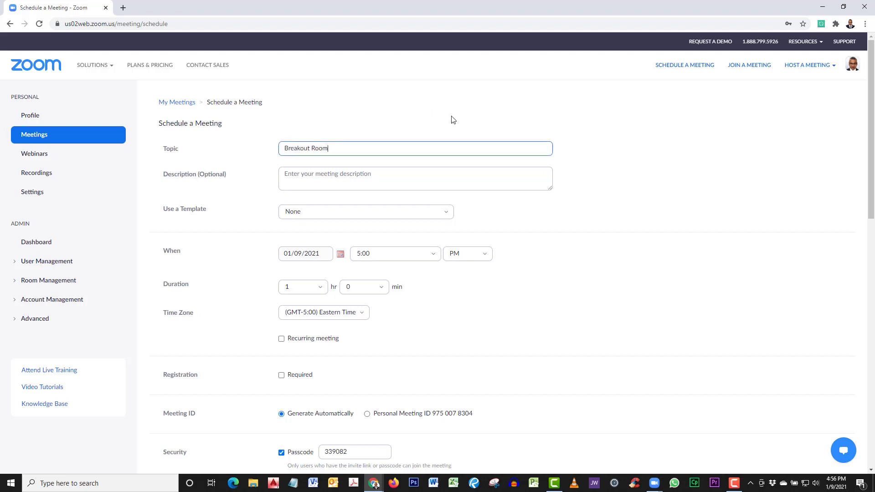
# Enable Breakout Room pre-assign in the meeting options and open the room creation dialog
pyautogui.scroll(-8, 517, 155)
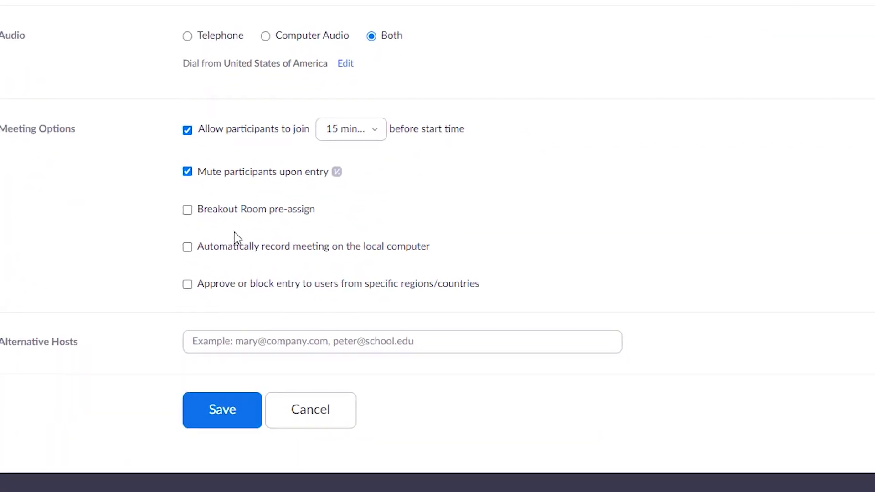
pyautogui.click(188, 211)
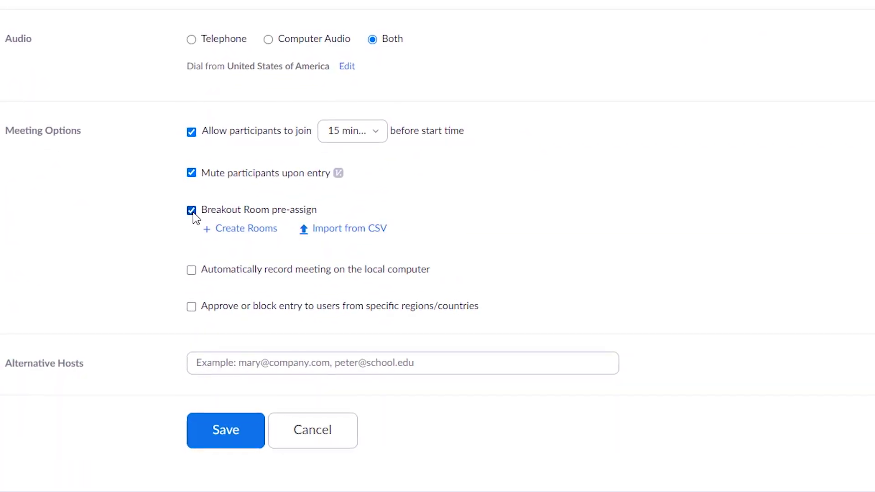
pyautogui.click(235, 230)
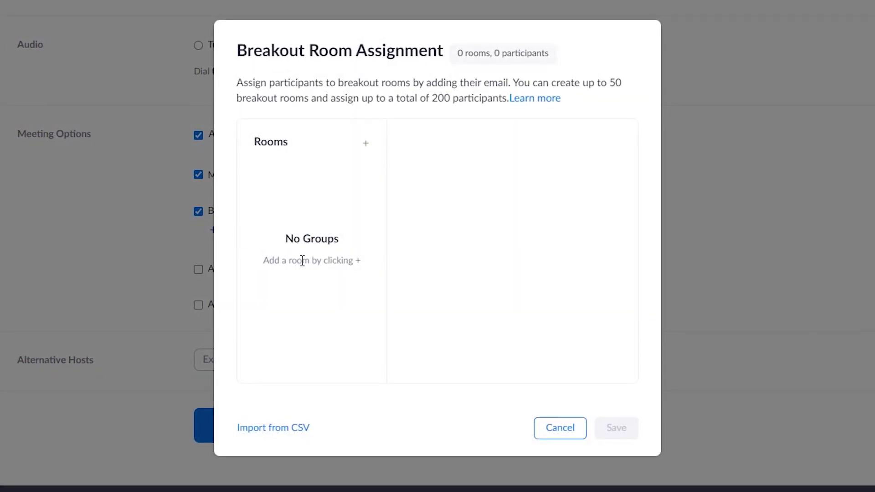
# Add three breakout rooms without participants to the pre-assignment and save it
pyautogui.click(366, 145)
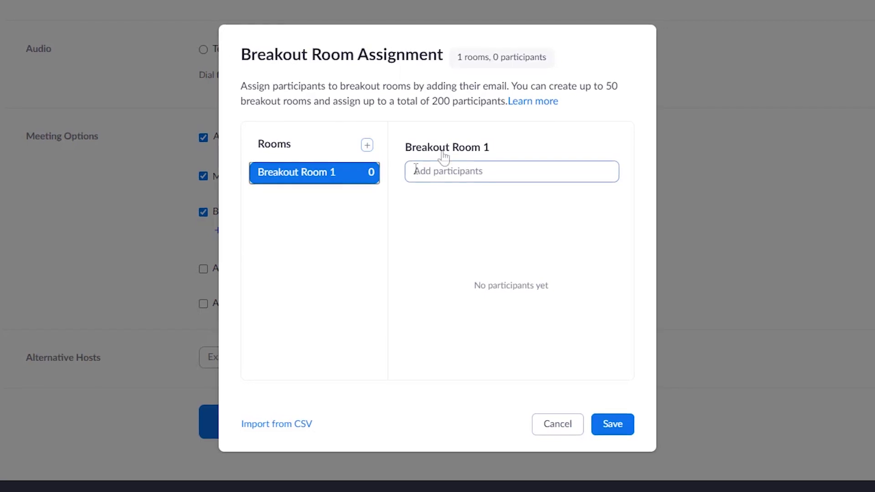
pyautogui.click(442, 152)
pyautogui.moveTo(508, 147); pyautogui.dragTo(371, 144)
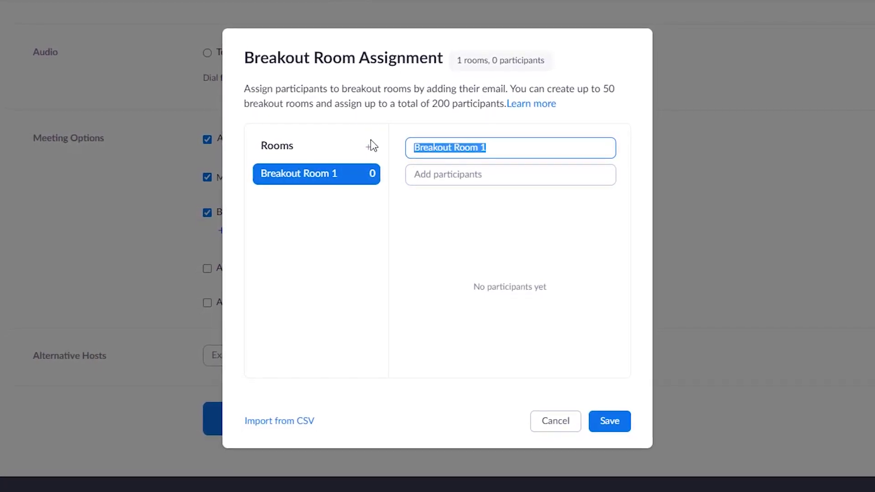
pyautogui.click(434, 246)
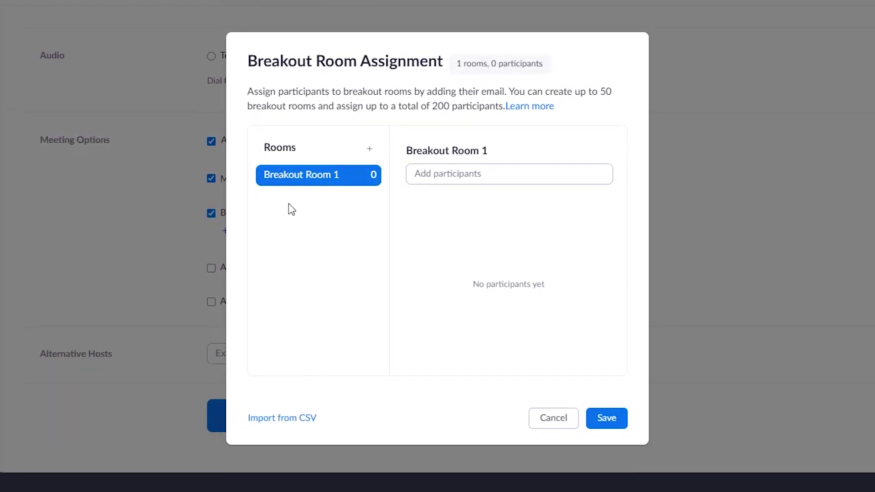
pyautogui.click(369, 150)
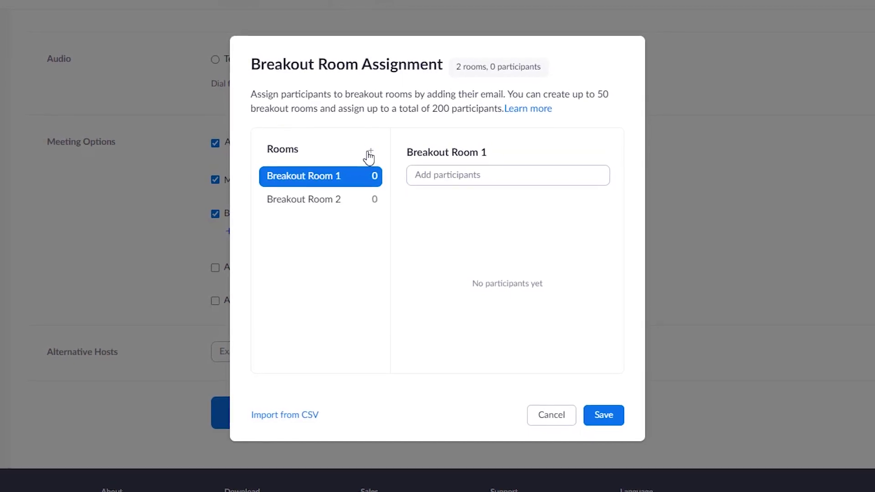
pyautogui.click(368, 151)
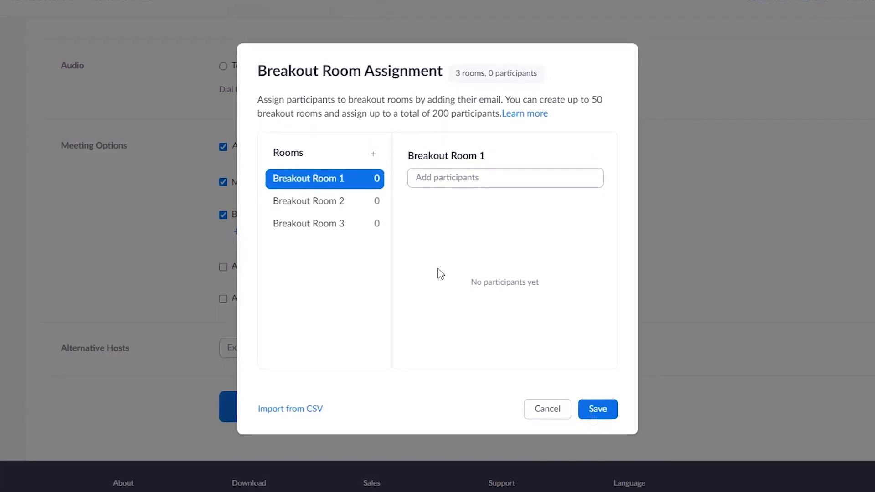
pyautogui.click(456, 178)
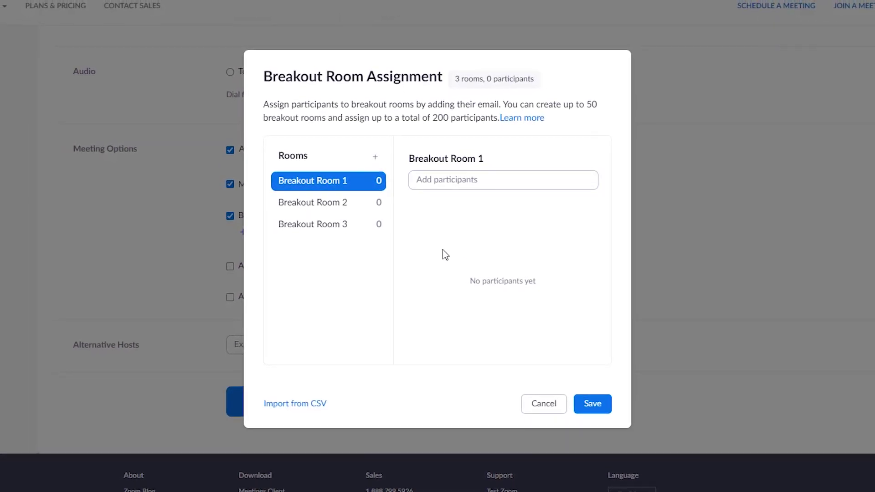
pyautogui.click(442, 250)
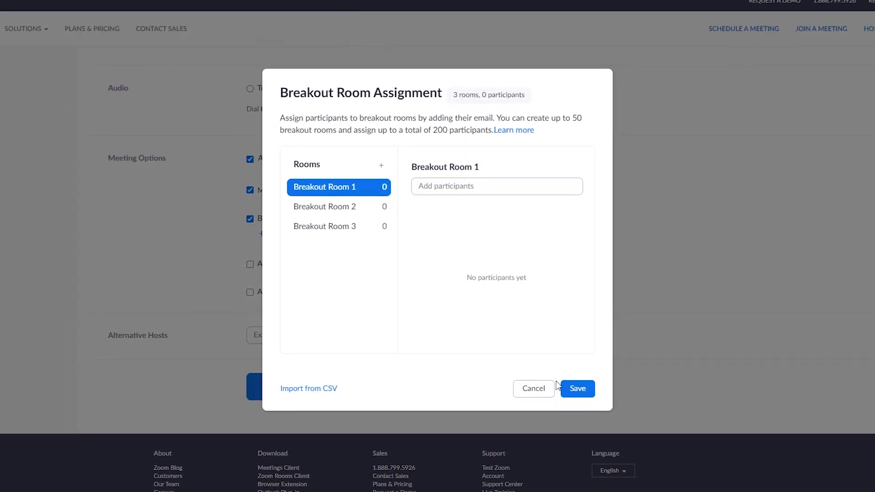
pyautogui.click(581, 390)
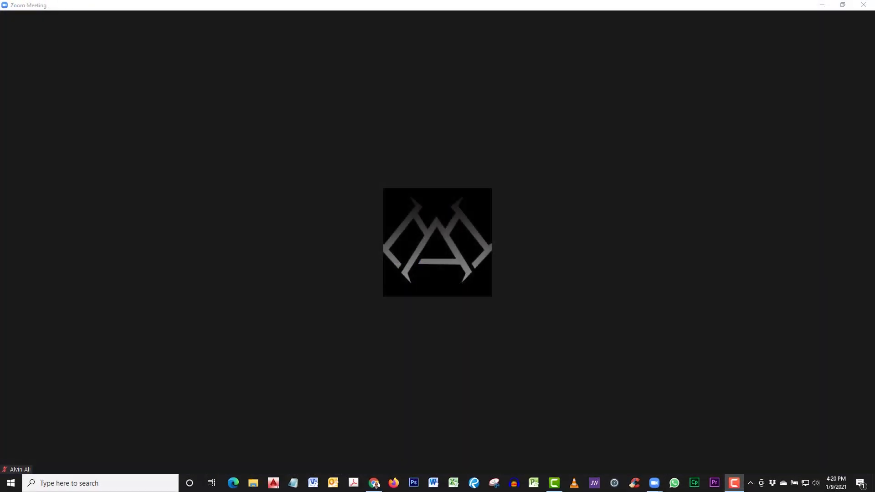
# Open the live meeting's breakout rooms and lower the number of rooms in the recreate settings
pyautogui.moveTo(433, 383)
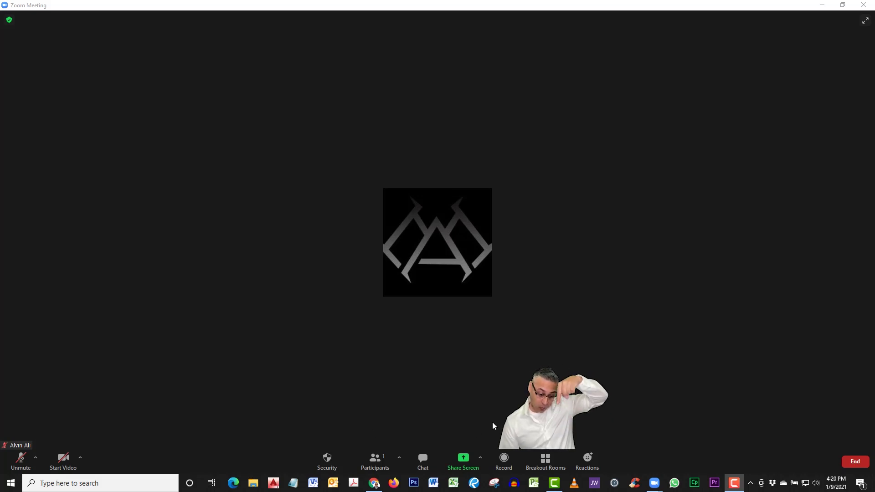
pyautogui.click(553, 460)
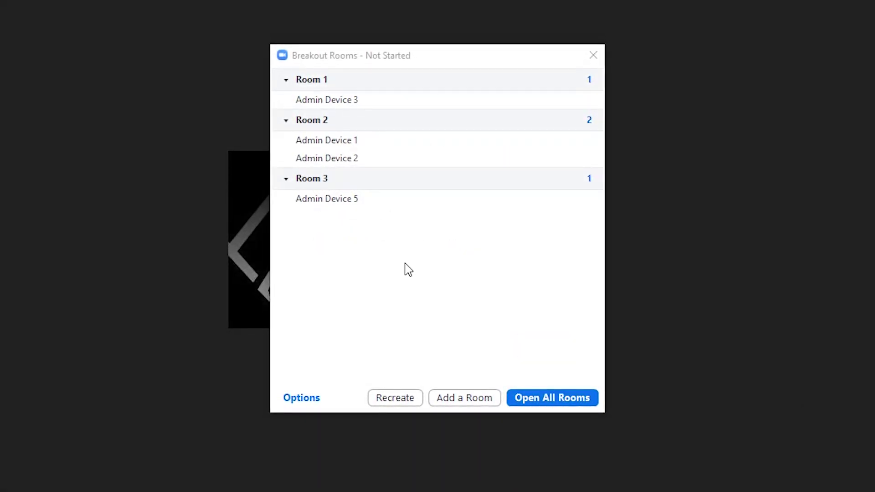
pyautogui.click(401, 397)
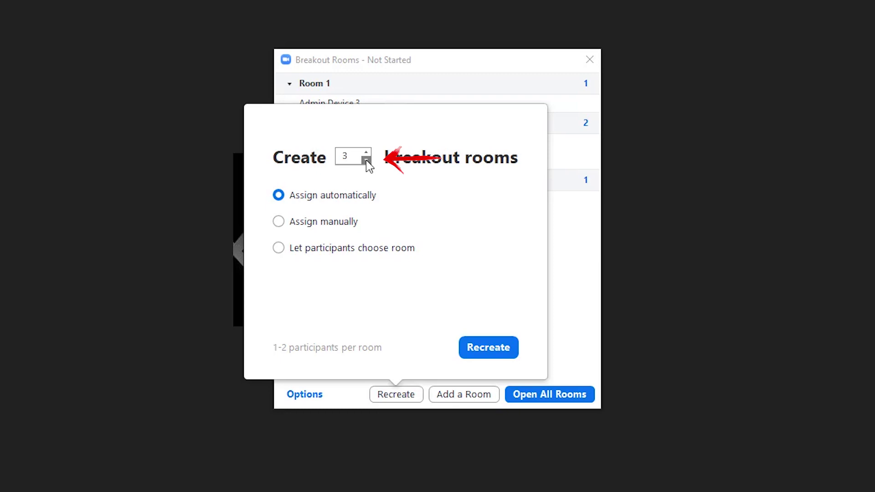
pyautogui.click(366, 160)
pyautogui.click(365, 160)
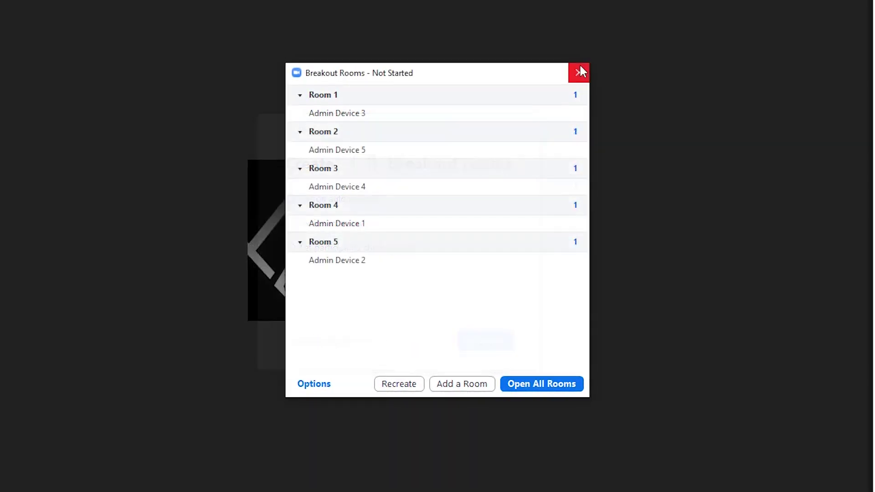
# Review the breakout room options for automatic closing and for the countdown timer after closing
pyautogui.click(321, 386)
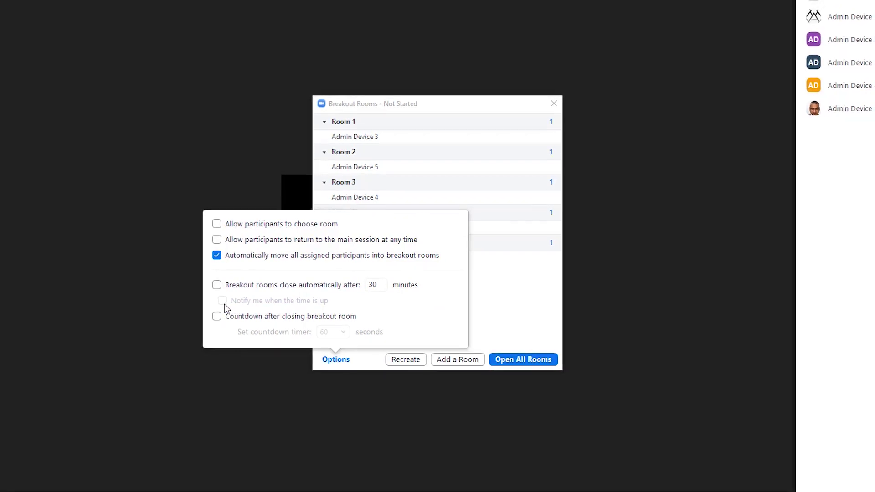
pyautogui.click(217, 286)
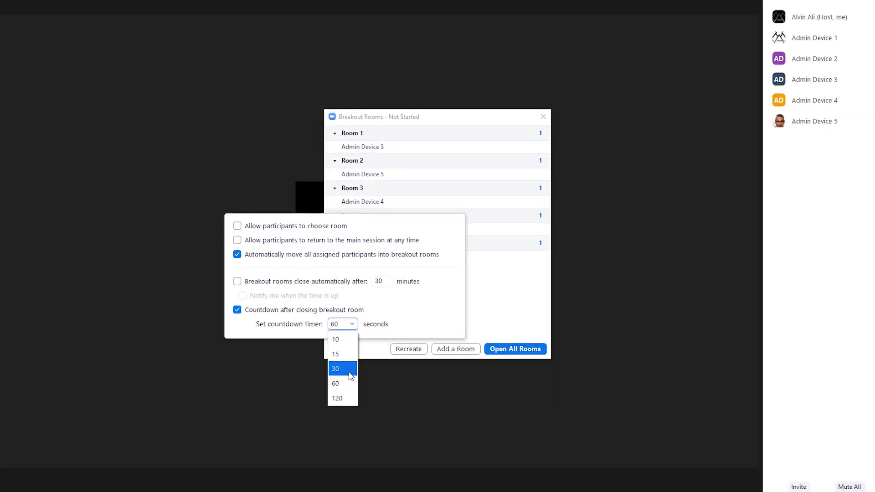
pyautogui.click(410, 310)
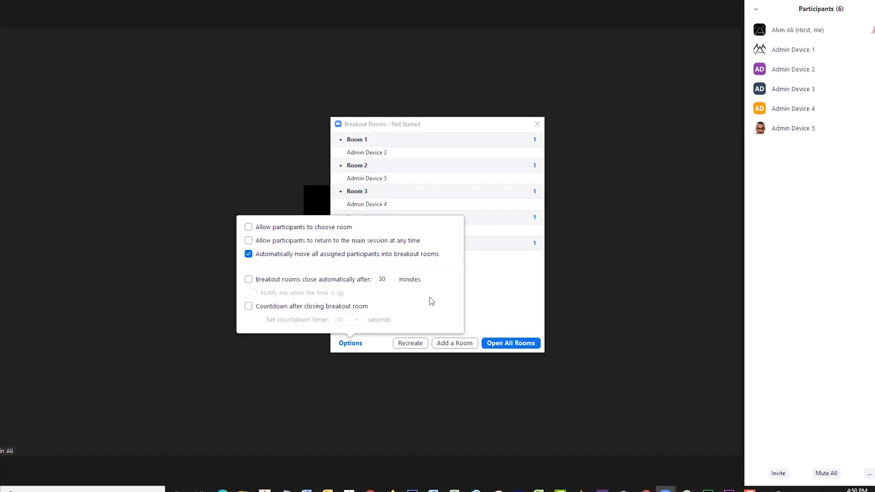
pyautogui.click(520, 295)
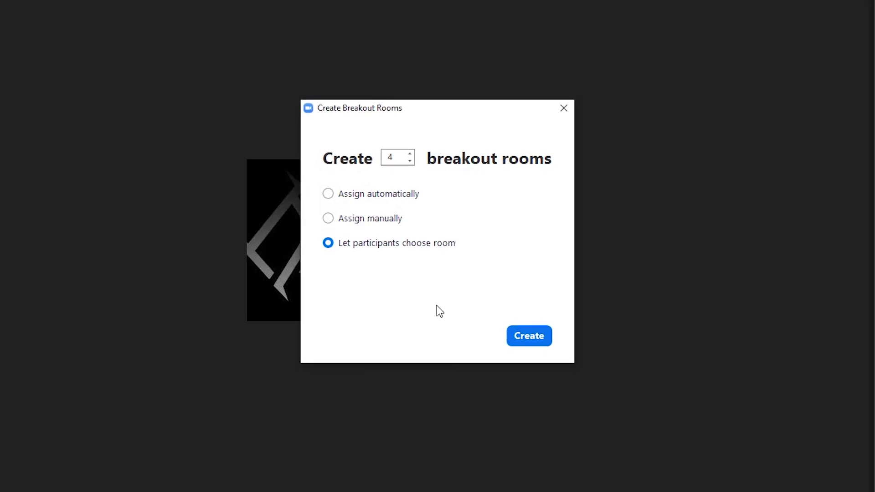
# Create 5 breakout rooms with participants assigned automatically
pyautogui.click(377, 194)
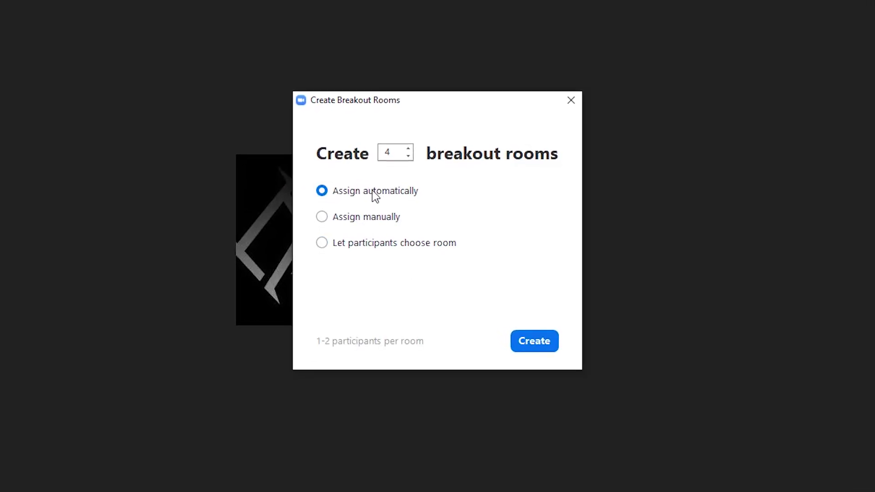
pyautogui.click(407, 145)
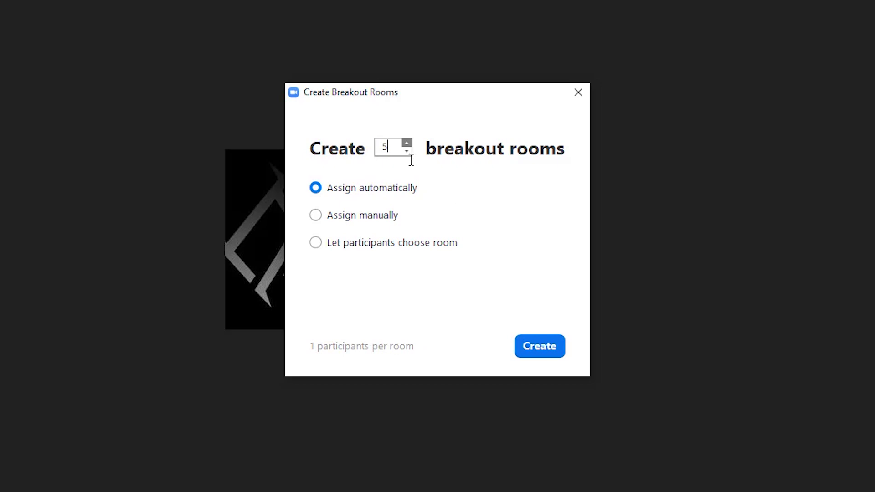
pyautogui.click(543, 351)
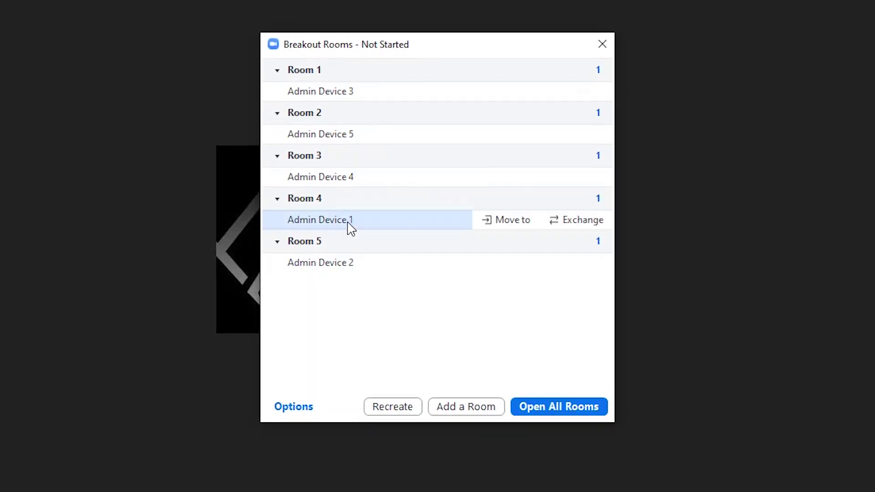
# Check the rename option and the participant assignment list of Room 1
pyautogui.moveTo(358, 95)
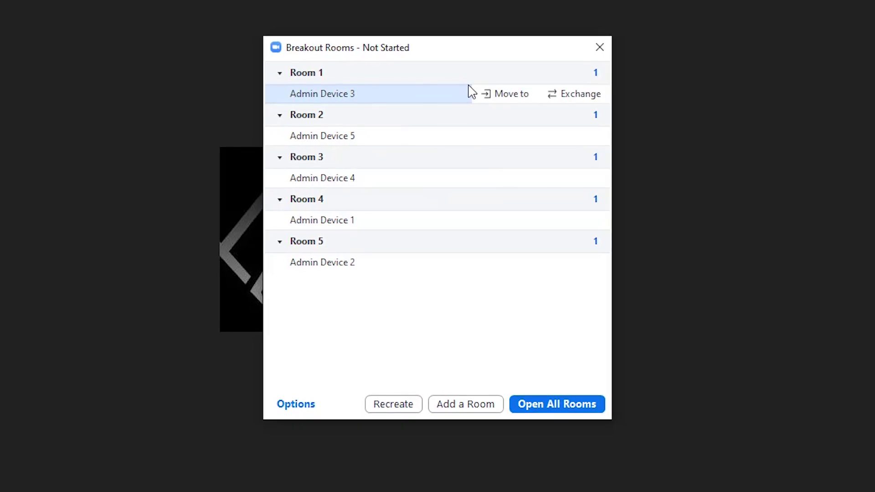
pyautogui.moveTo(313, 78)
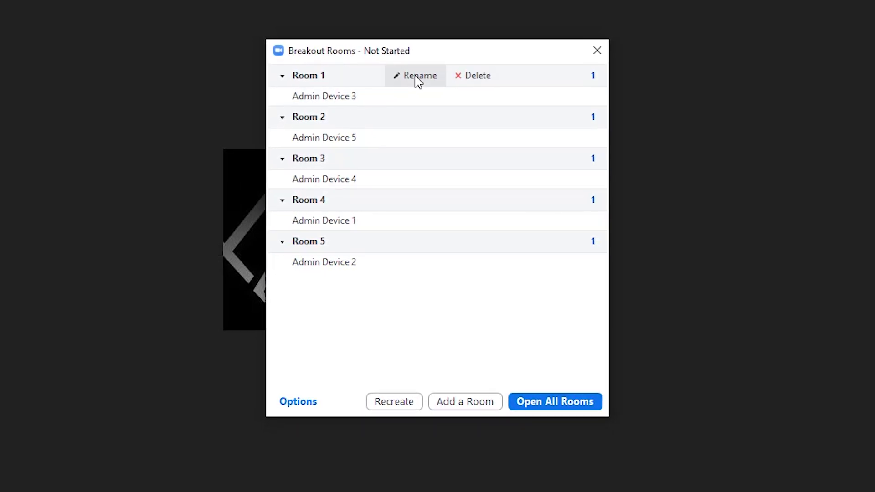
pyautogui.click(425, 84)
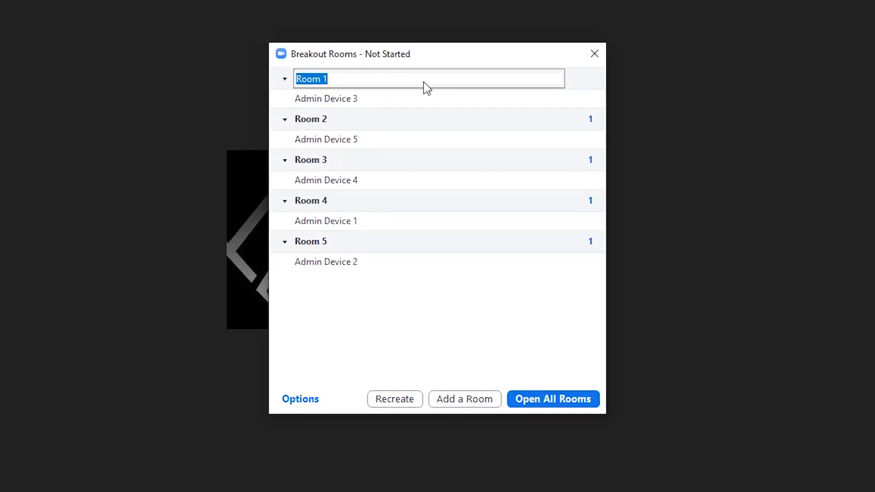
pyautogui.click(594, 83)
pyautogui.click(588, 82)
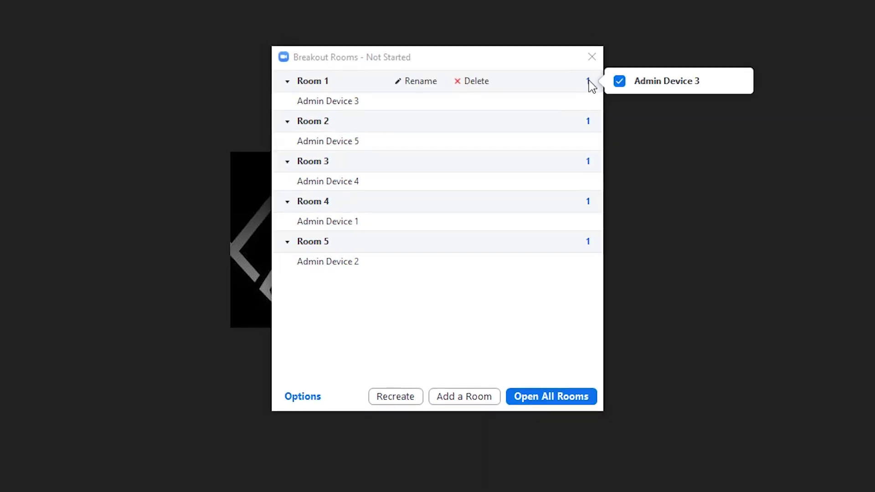
pyautogui.click(451, 84)
pyautogui.click(442, 87)
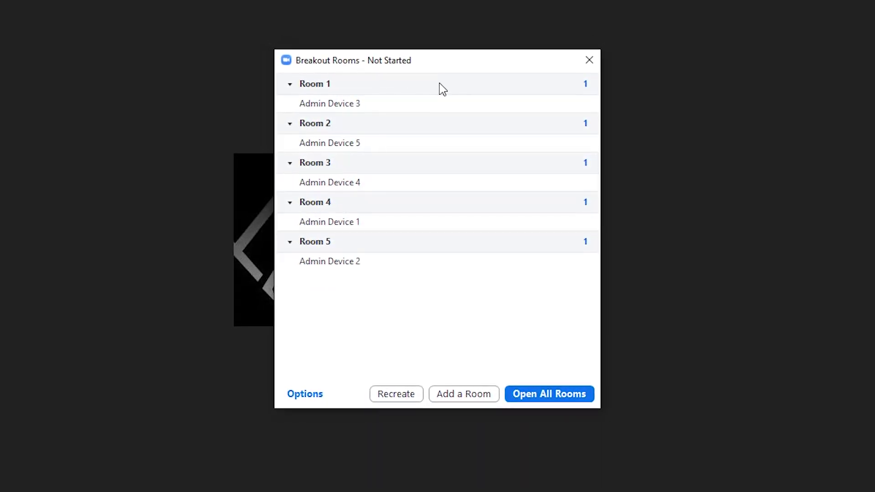
# Collapse the participant lists of Rooms 1 to 5
pyautogui.click(299, 88)
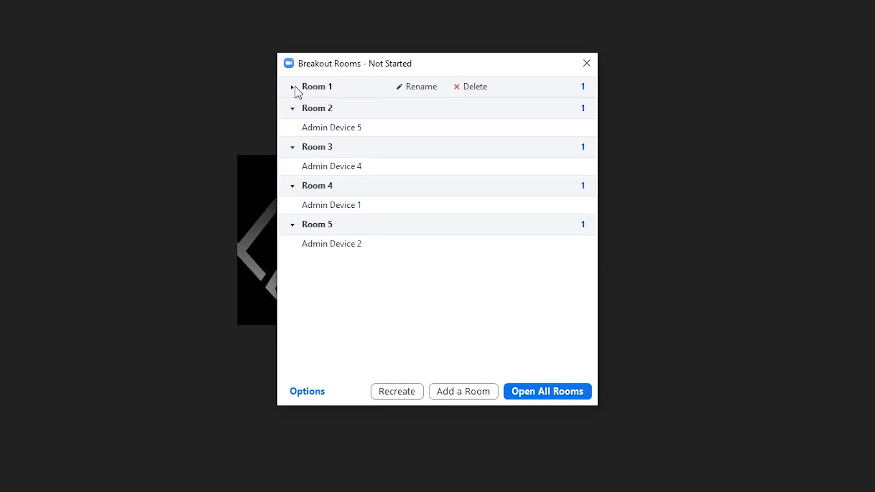
pyautogui.click(295, 89)
pyautogui.click(295, 89)
pyautogui.click(294, 109)
pyautogui.click(295, 132)
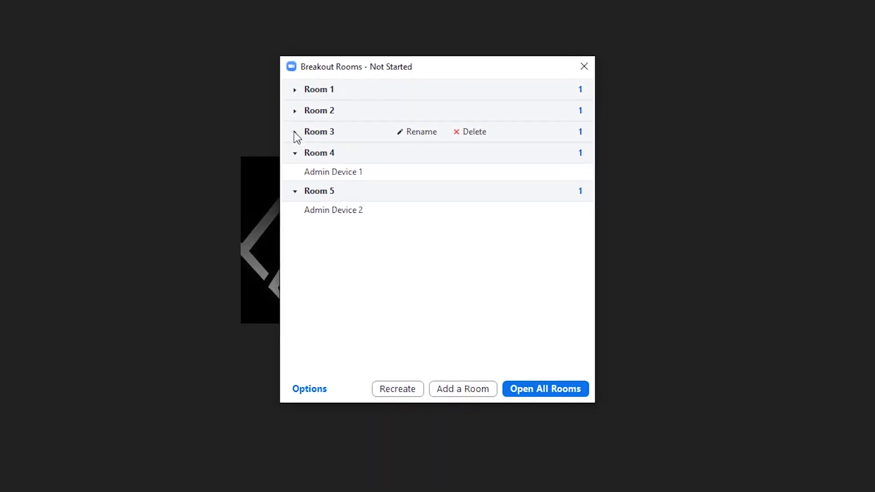
pyautogui.click(294, 153)
pyautogui.click(295, 173)
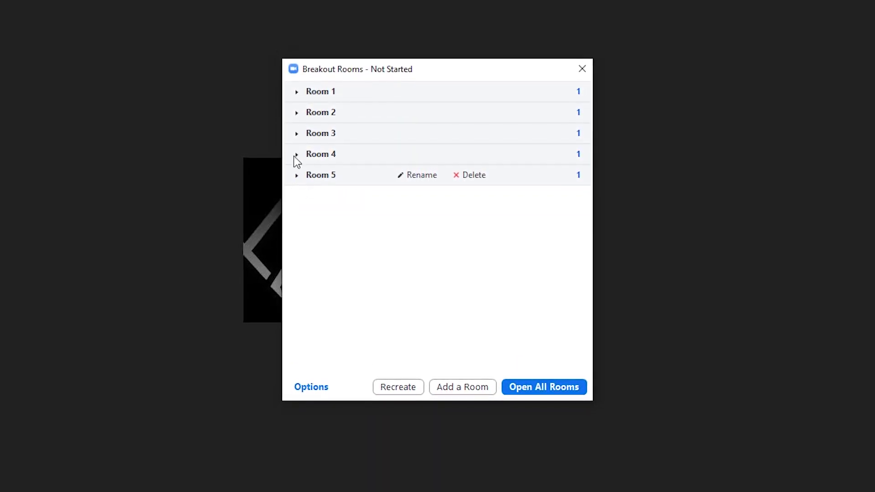
# Unassign Admin Device 3 from Room 1 and assign it back to the same room
pyautogui.click(297, 93)
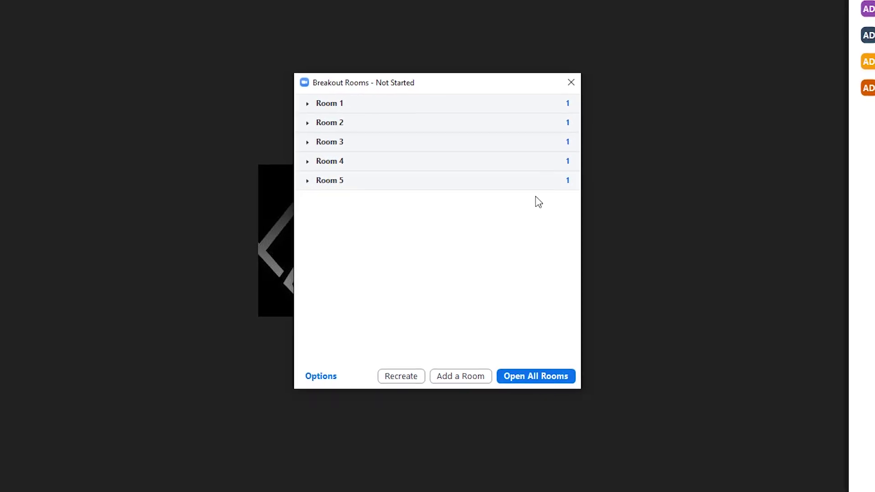
pyautogui.click(565, 106)
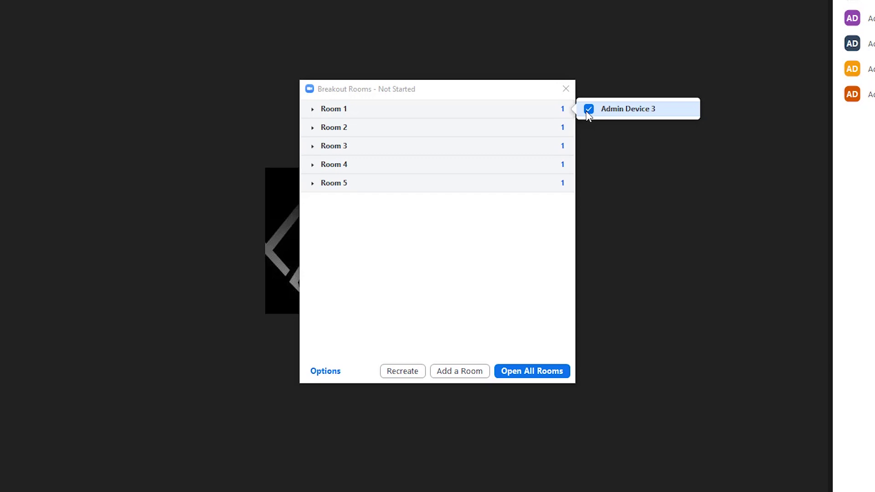
pyautogui.click(589, 109)
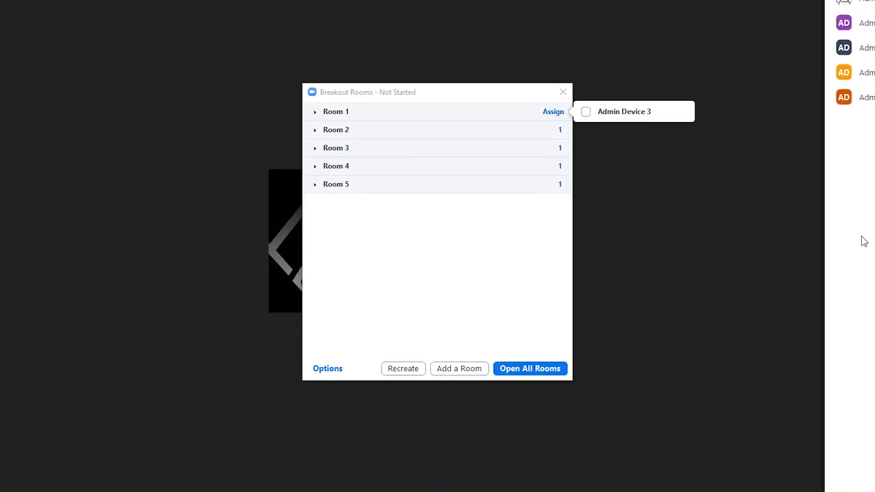
pyautogui.click(583, 114)
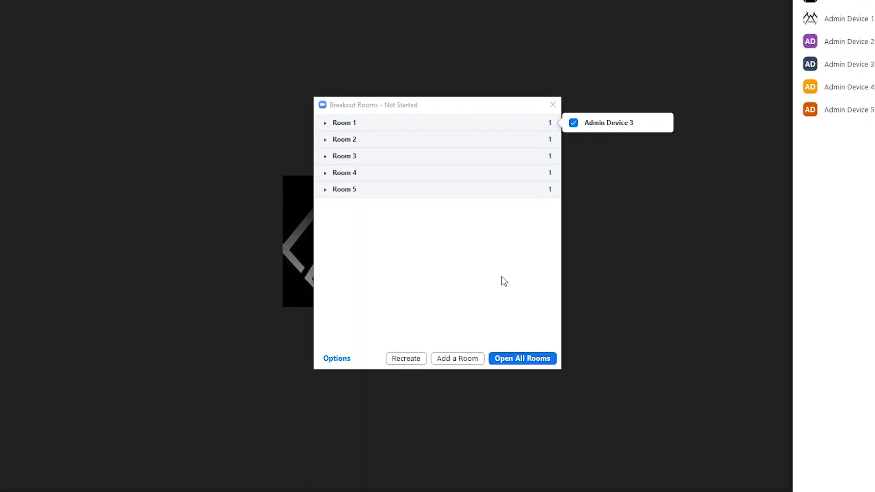
# Open all breakout rooms and close the breakout rooms window
pyautogui.click(519, 357)
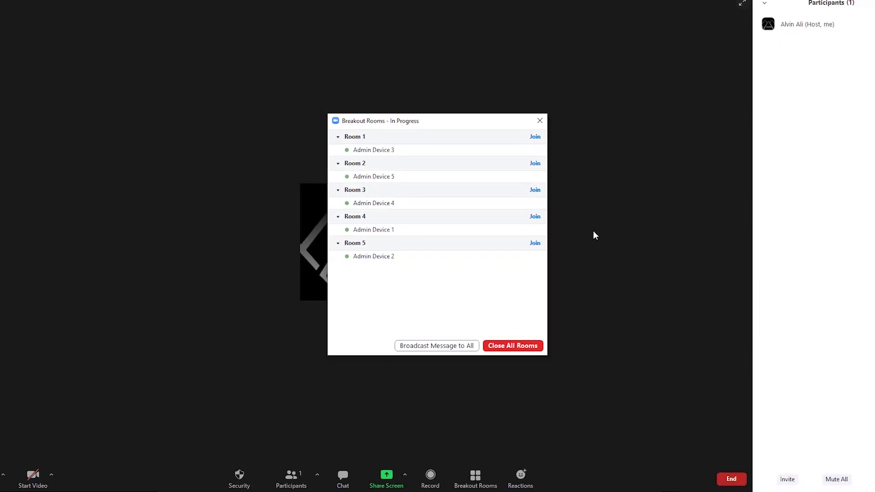
pyautogui.click(539, 121)
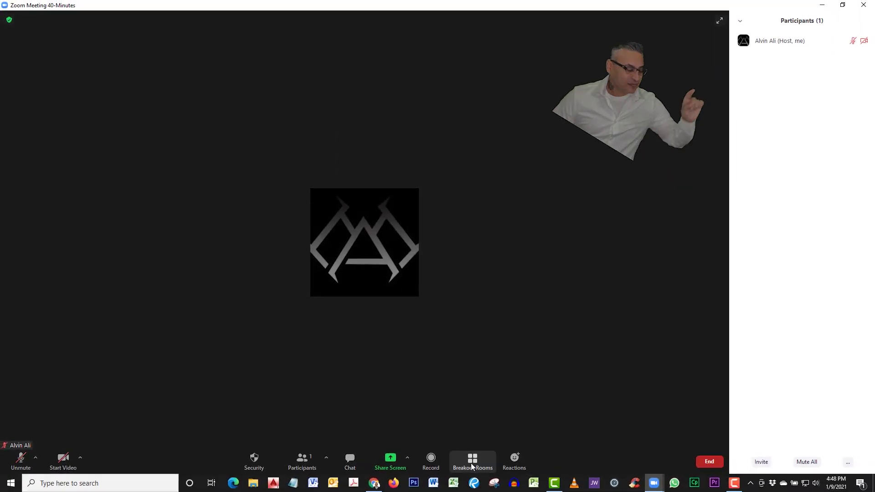
# Join Room 1 from the list of rooms in progress and leave the breakout room again without leaving the meeting
pyautogui.click(472, 465)
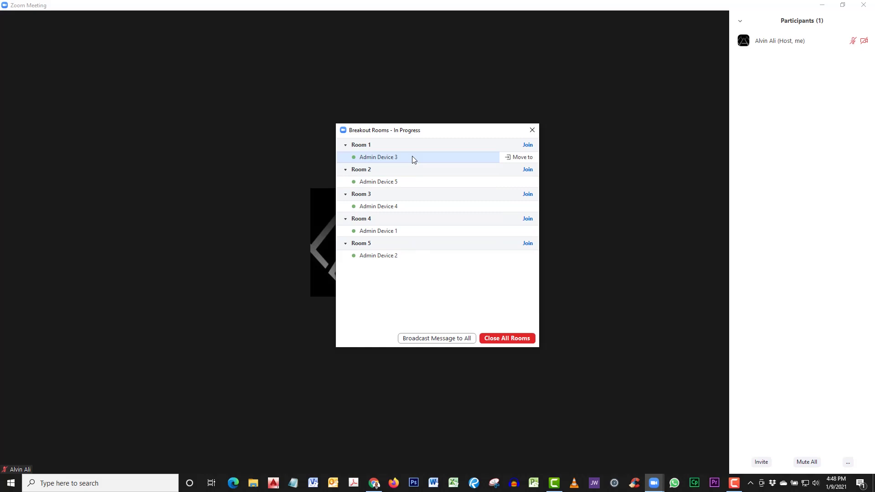
pyautogui.click(527, 146)
pyautogui.click(567, 153)
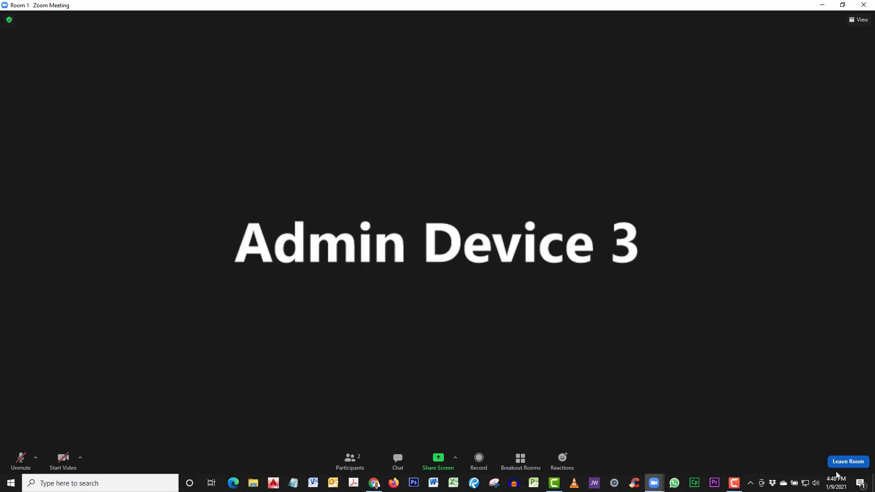
pyautogui.click(846, 462)
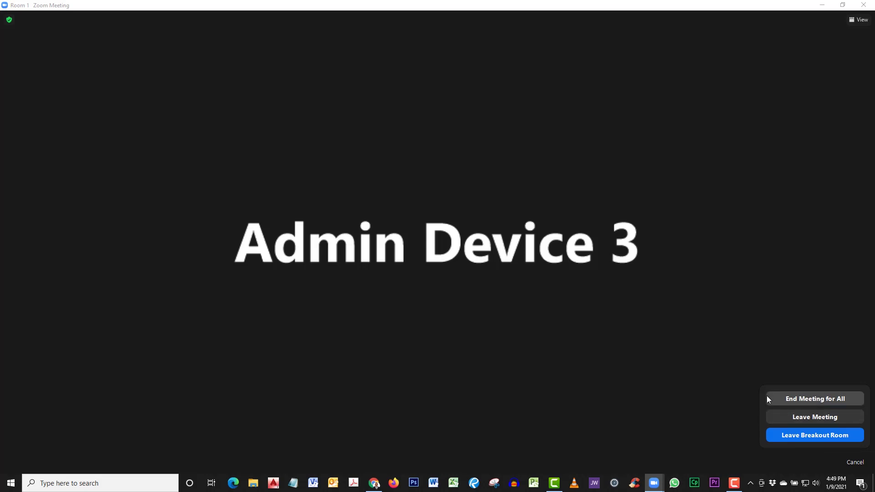
pyautogui.click(779, 436)
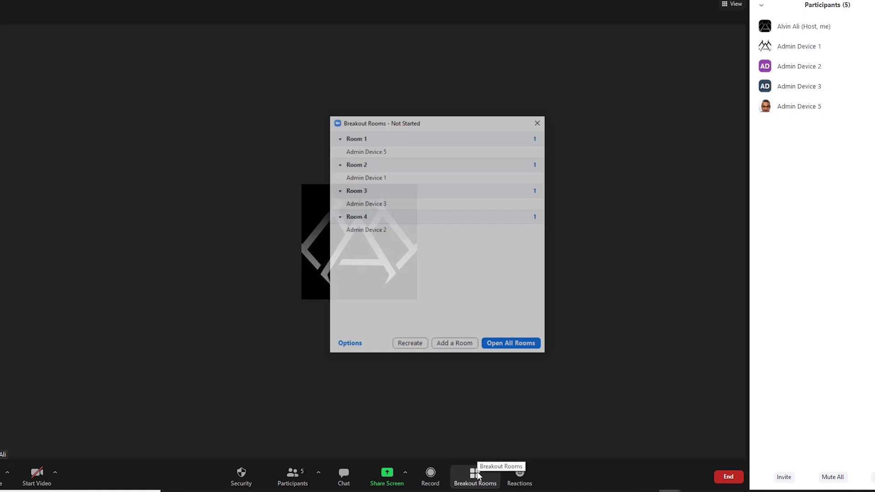
# Move Admin Device 5 from Room 1 to Room 3 and exchange it with a participant of another room
pyautogui.moveTo(405, 164)
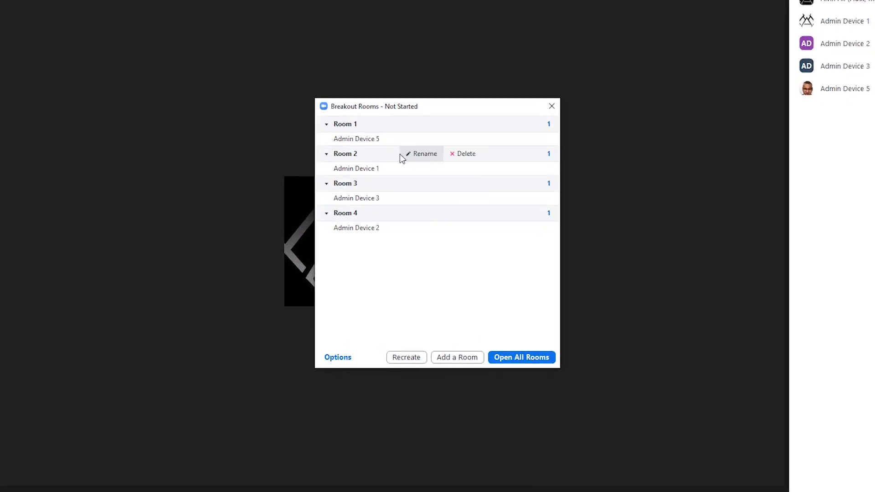
pyautogui.moveTo(389, 139)
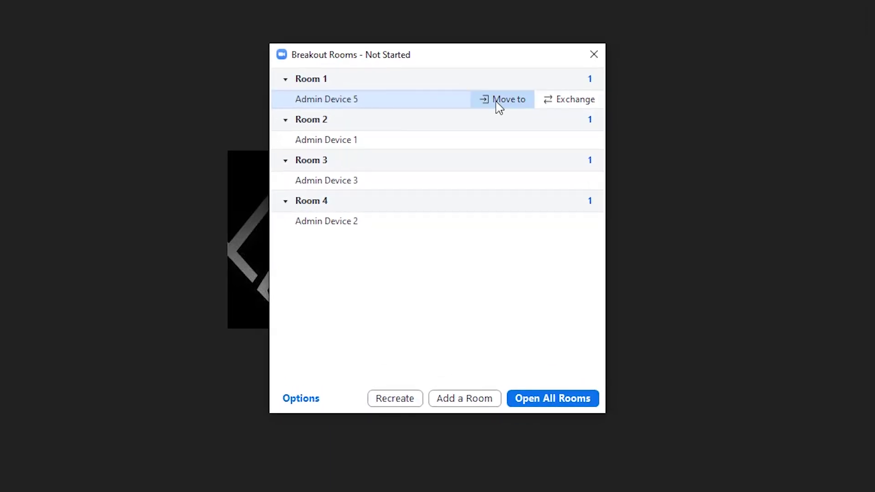
pyautogui.click(499, 106)
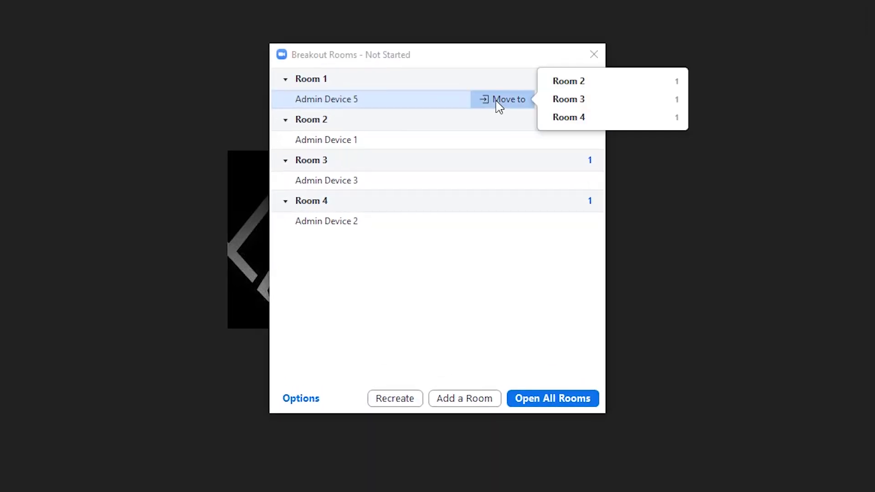
pyautogui.click(564, 100)
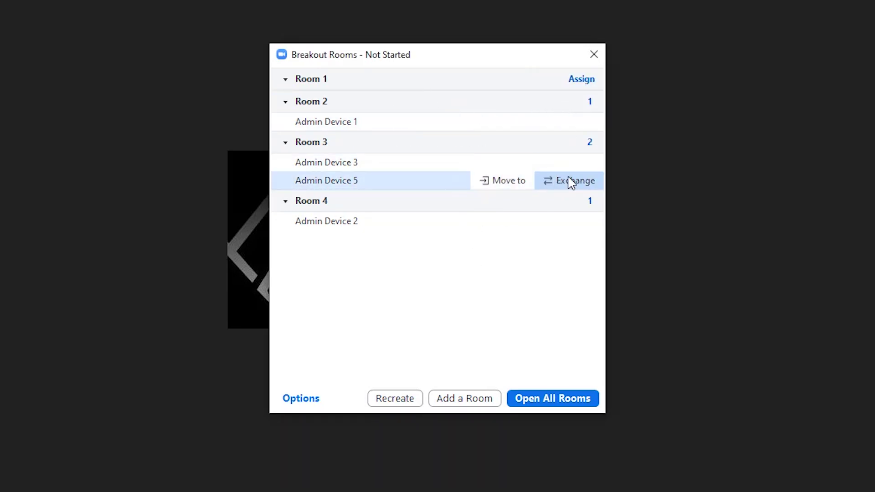
pyautogui.click(569, 179)
pyautogui.click(639, 218)
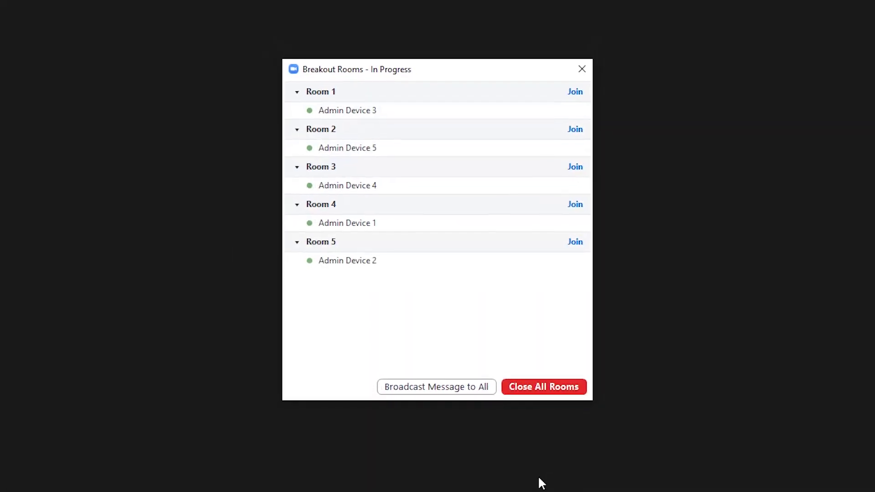
# Close all breakout rooms and show the meeting's participant list
pyautogui.click(528, 386)
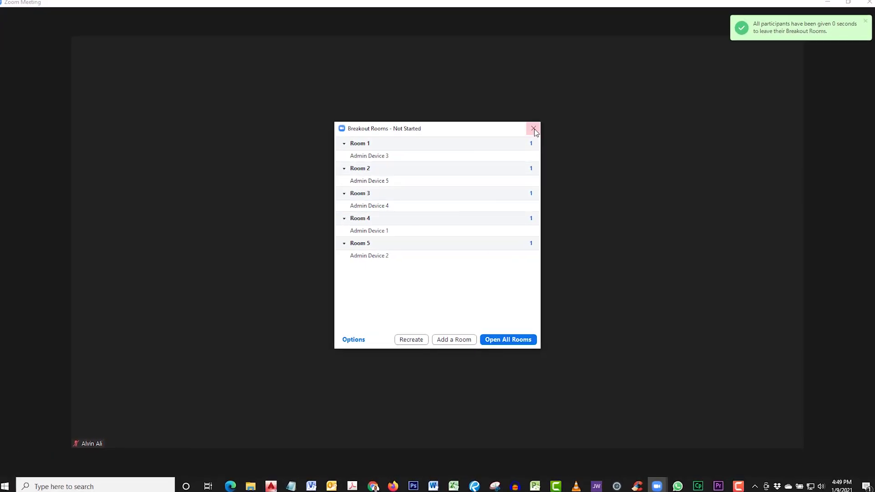
pyautogui.click(534, 129)
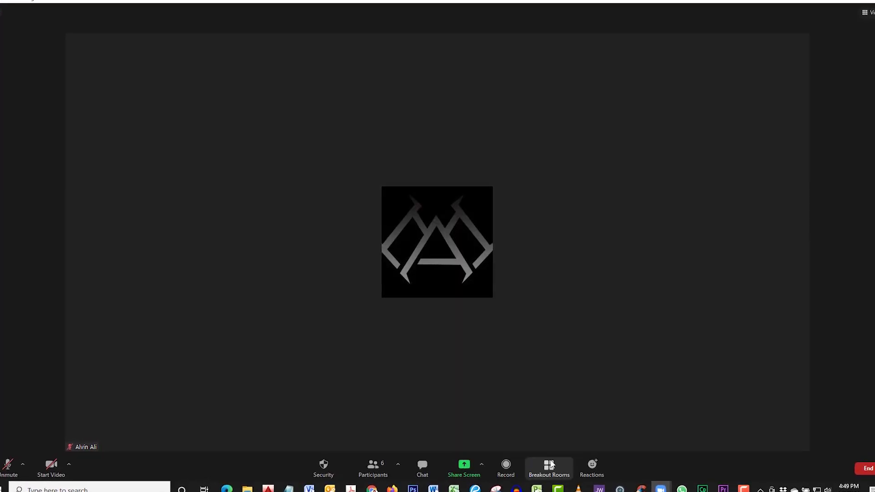
pyautogui.click(372, 467)
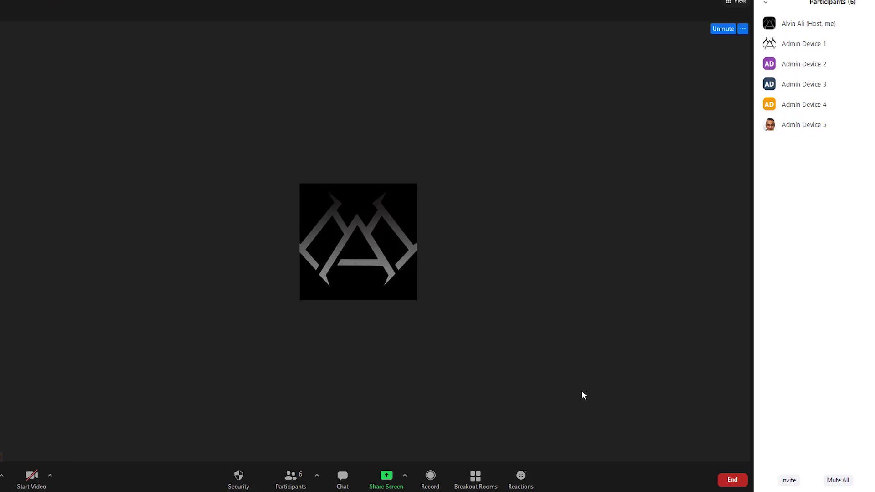
# Recreate the 5 breakout rooms with participants assigned manually
pyautogui.click(476, 478)
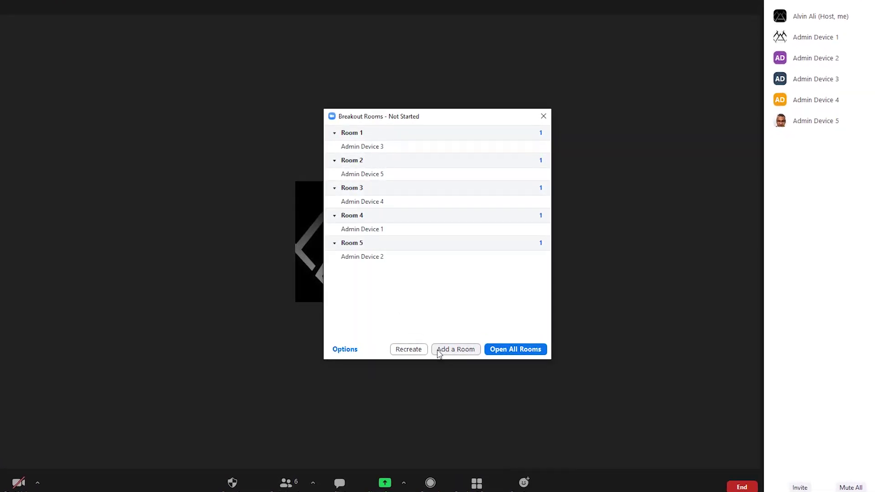
pyautogui.click(404, 351)
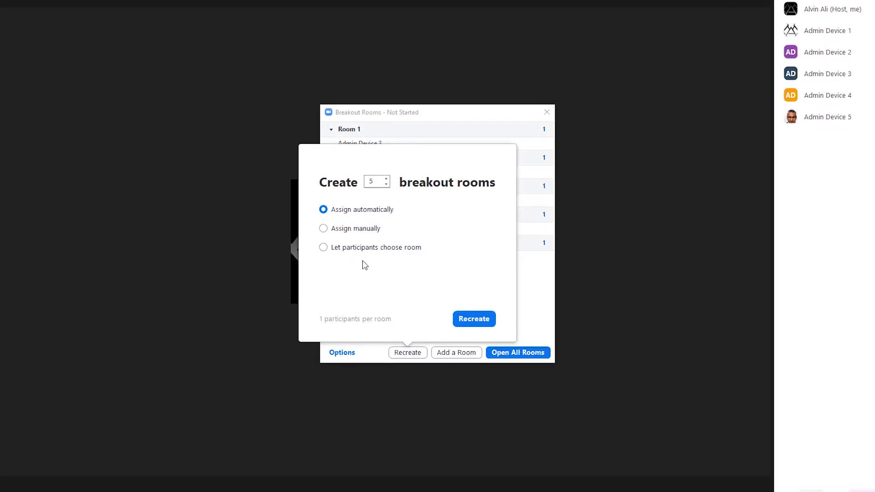
pyautogui.click(363, 229)
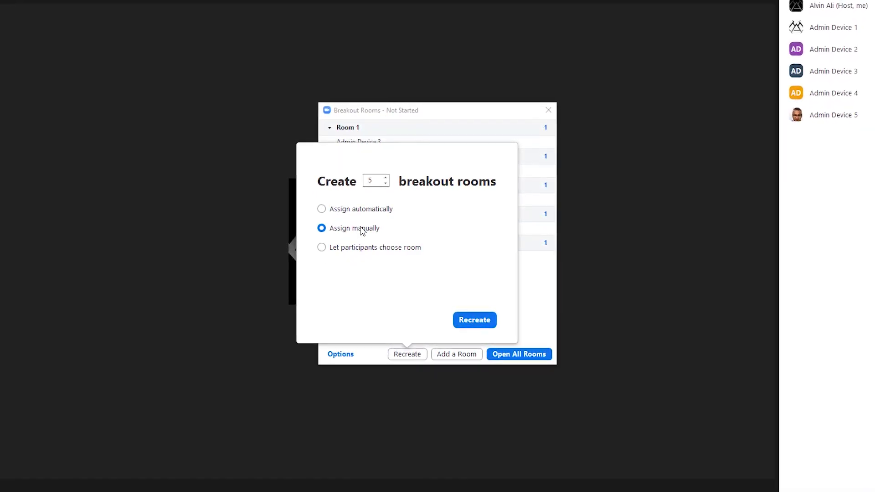
pyautogui.click(473, 321)
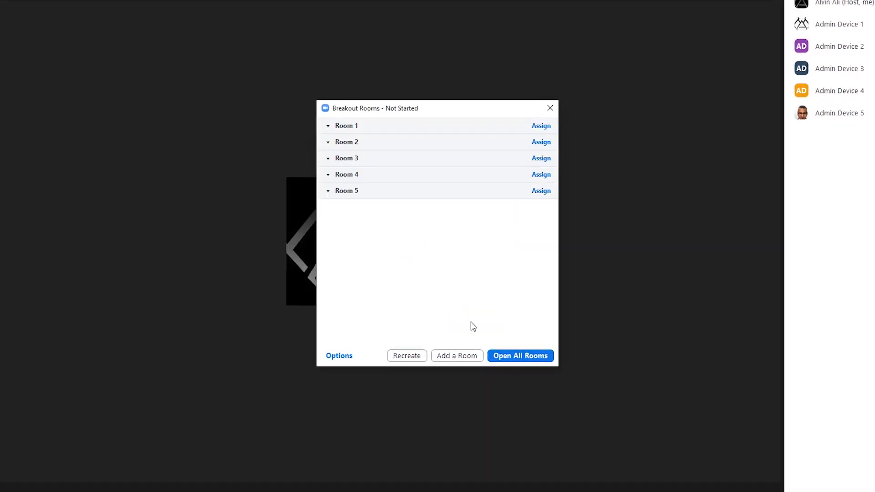
# Check the participant assignment lists of Rooms 1 to 5
pyautogui.click(542, 125)
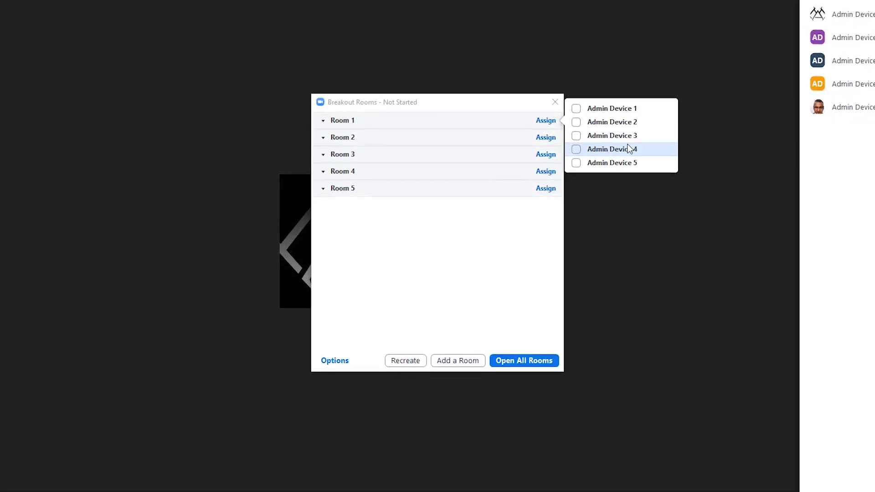
pyautogui.click(547, 138)
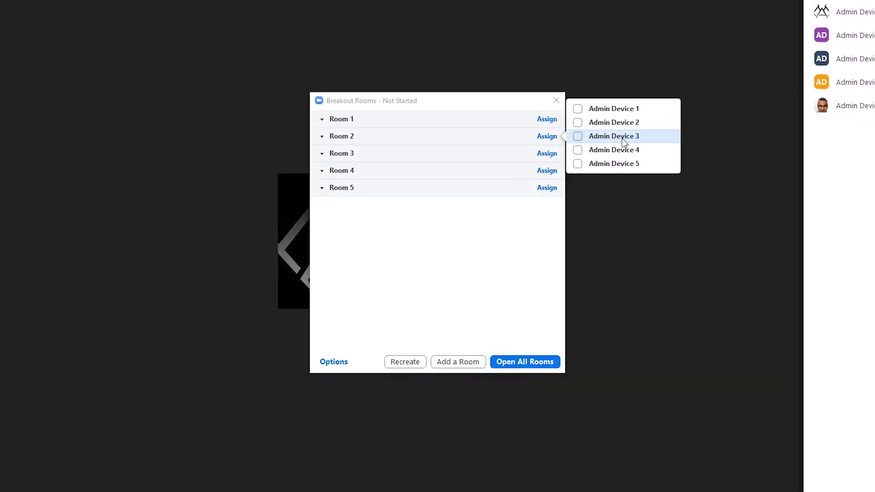
pyautogui.click(546, 153)
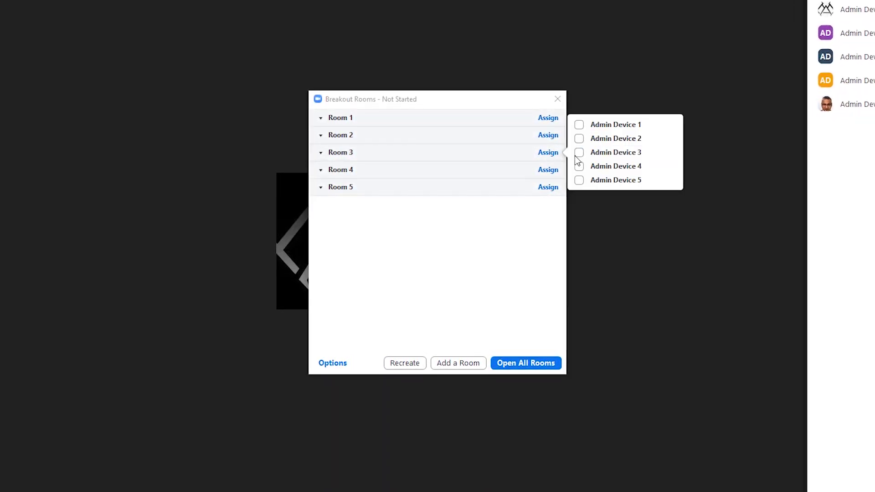
pyautogui.click(547, 169)
pyautogui.click(548, 186)
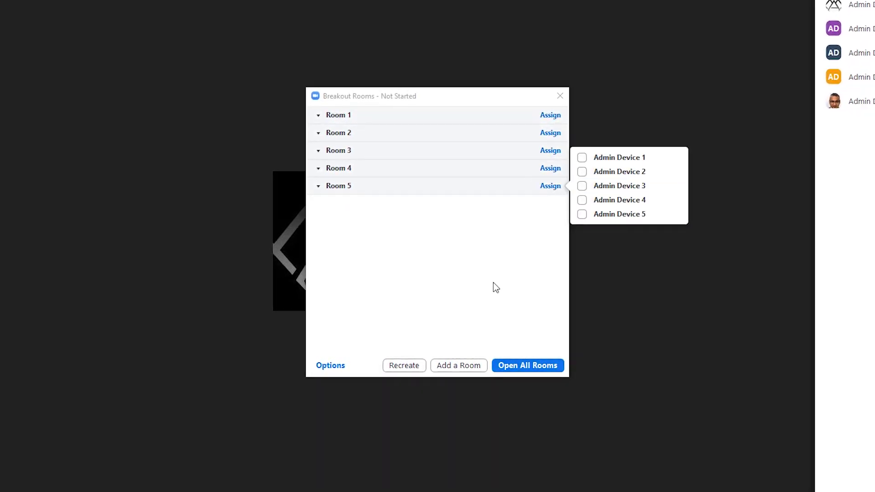
pyautogui.click(474, 297)
# Recreate the 5 breakout rooms so that participants choose their room, and check the assignment list of Room 1
pyautogui.click(393, 368)
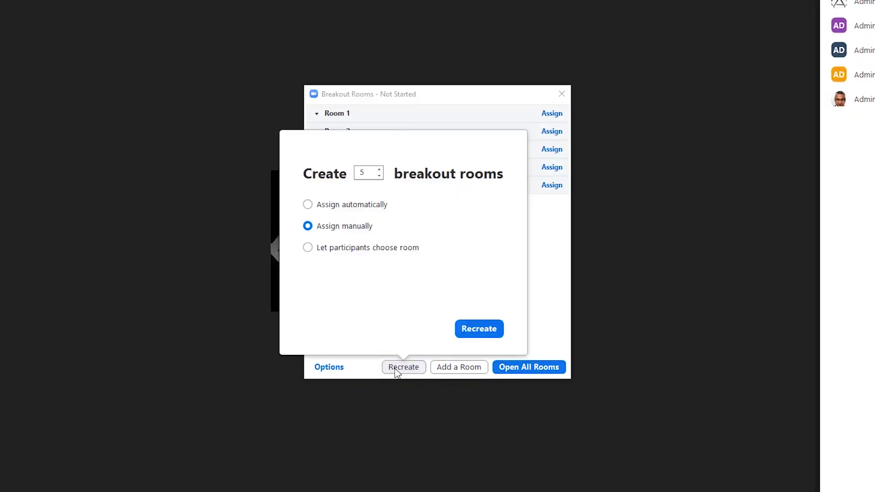
pyautogui.click(355, 252)
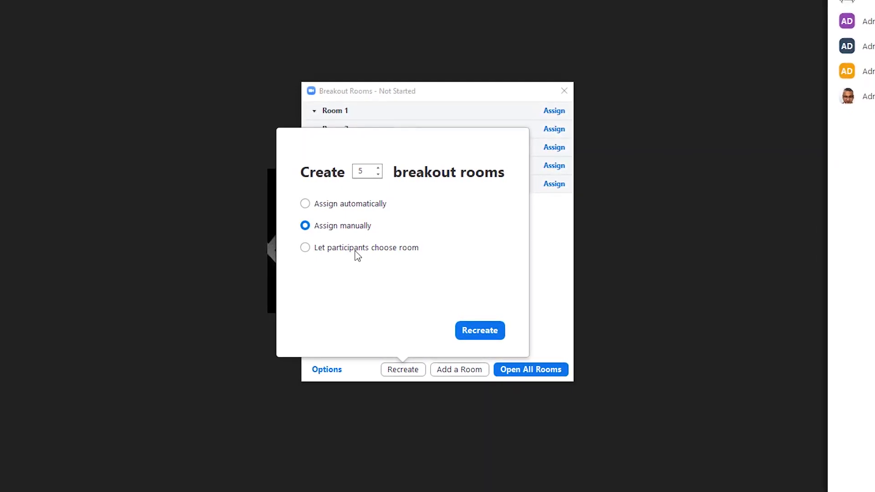
pyautogui.click(480, 330)
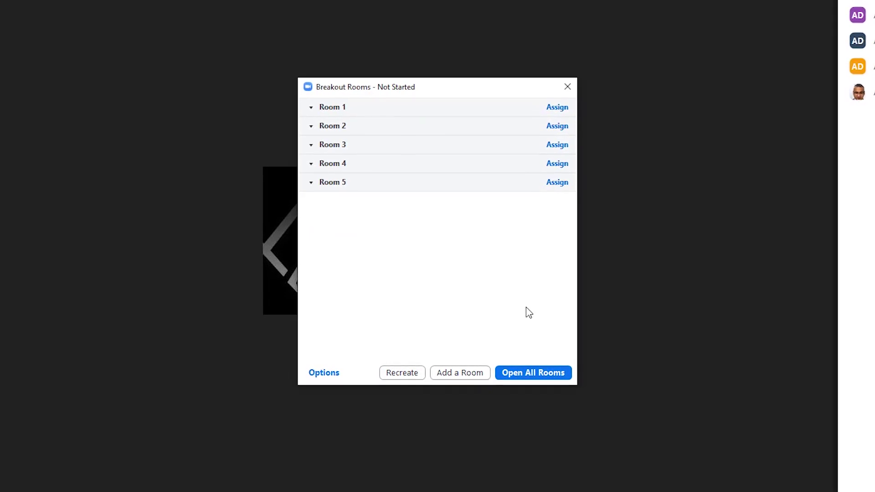
pyautogui.click(557, 108)
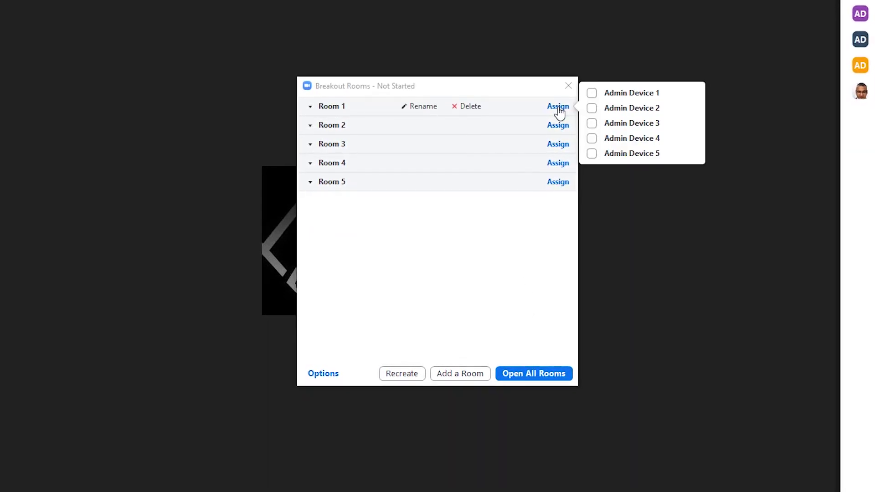
pyautogui.click(554, 238)
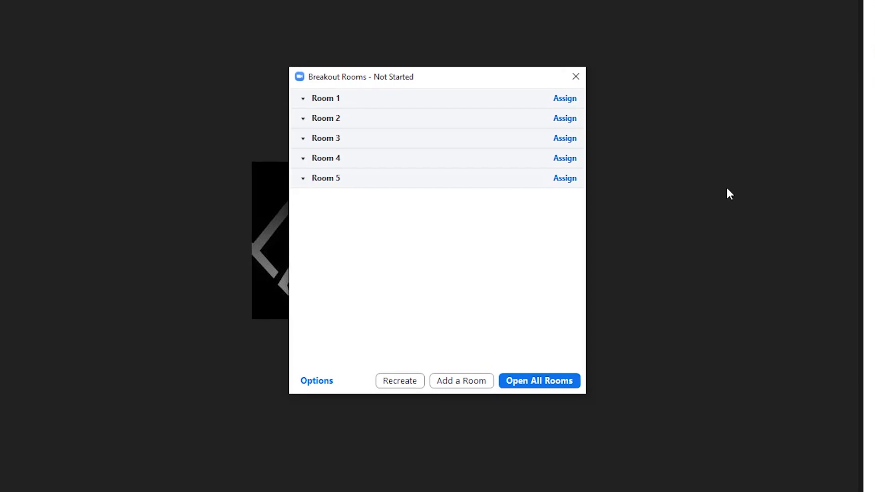
# Add two more breakout rooms, Room 6 and Room 7, and delete both again
pyautogui.click(466, 382)
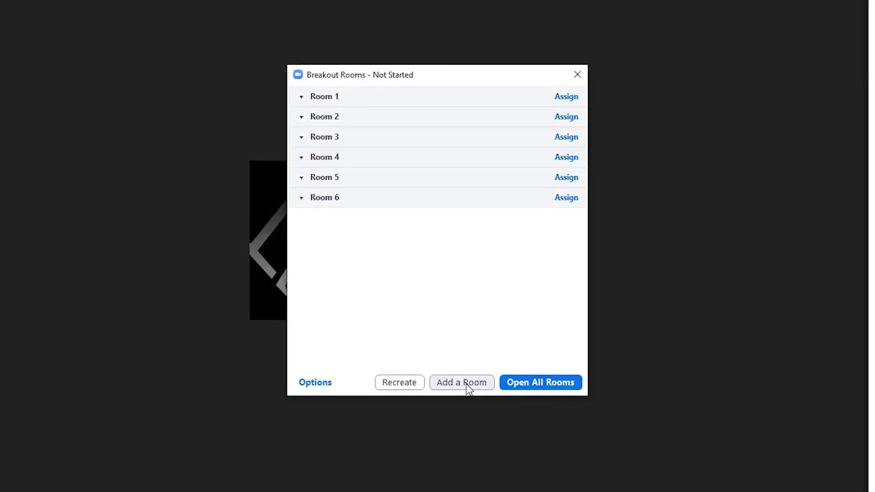
pyautogui.click(465, 382)
pyautogui.moveTo(342, 214)
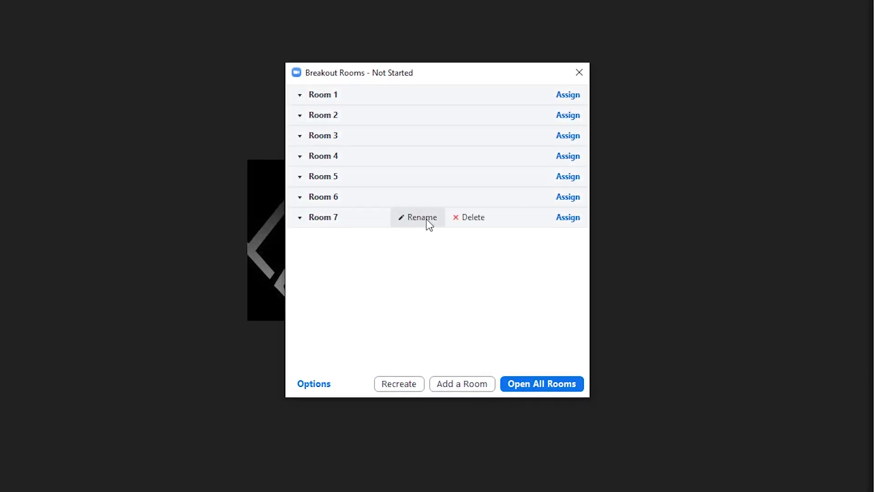
pyautogui.click(465, 219)
pyautogui.click(534, 227)
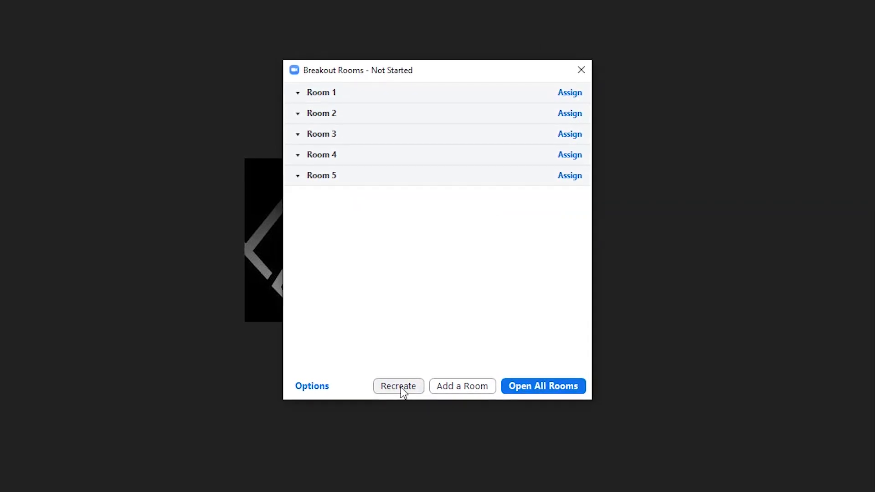
# Recreate the breakout rooms as 3 rooms with participants assigned automatically
pyautogui.click(399, 386)
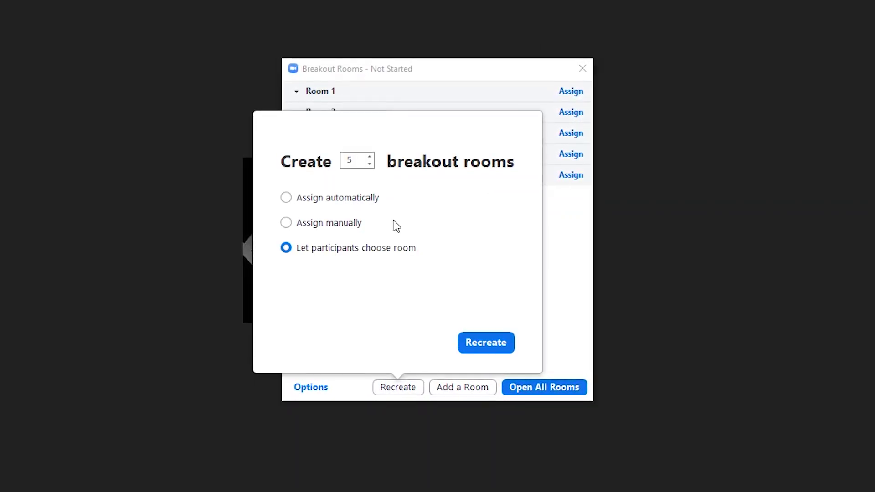
pyautogui.click(368, 162)
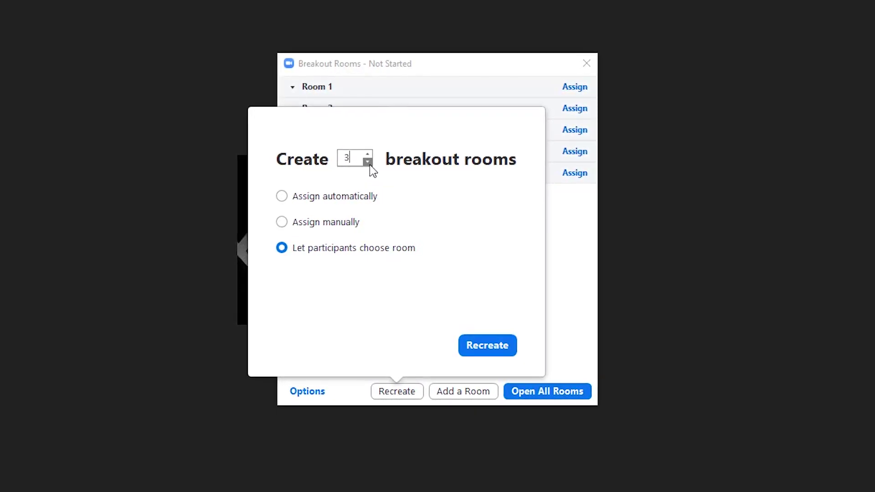
pyautogui.click(302, 199)
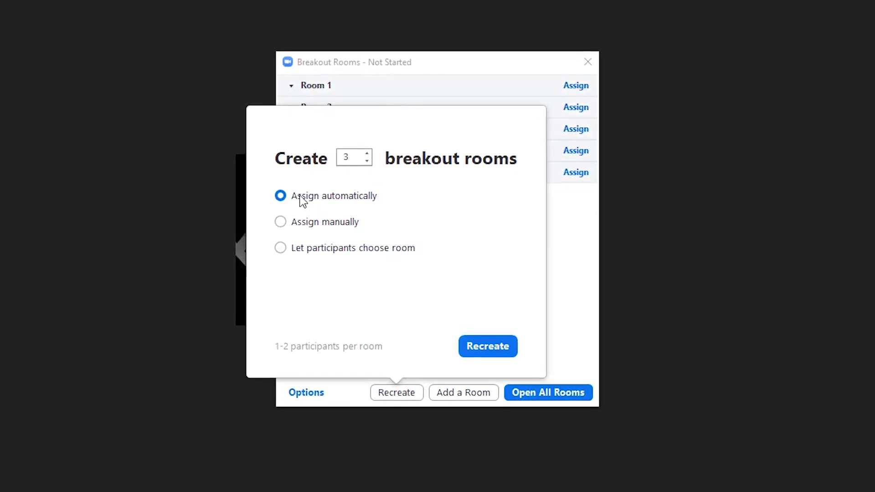
pyautogui.click(491, 350)
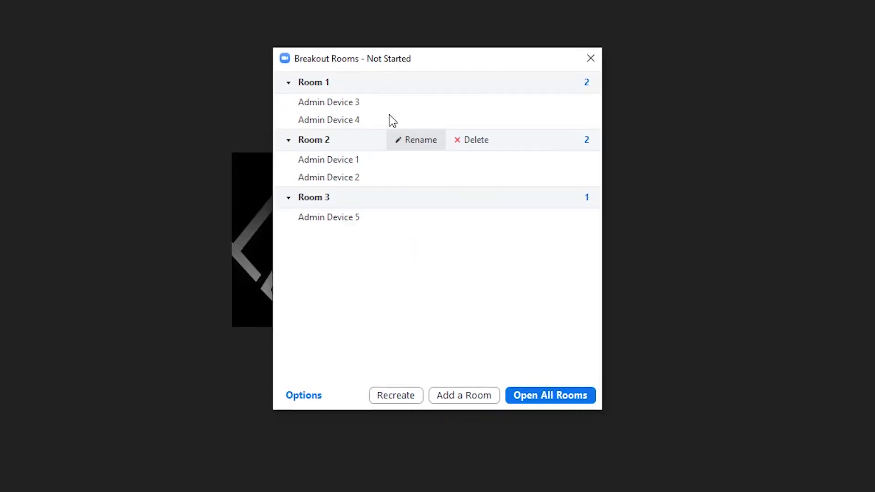
pyautogui.moveTo(386, 173)
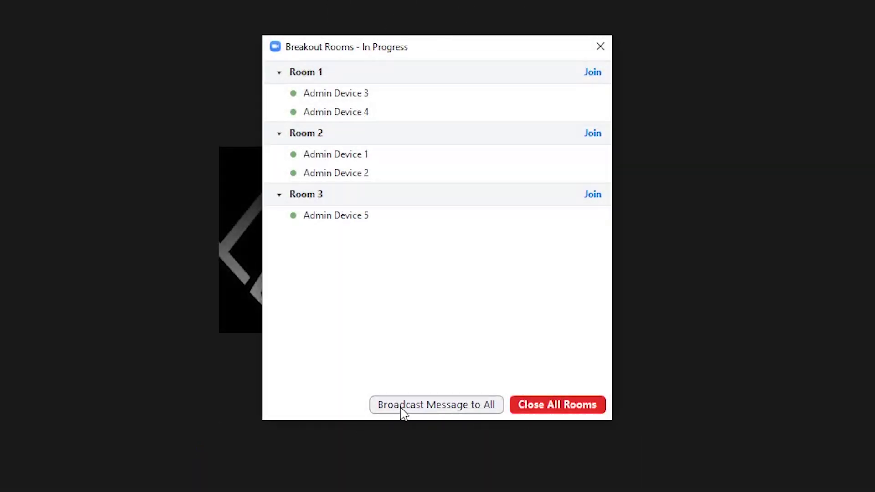
# Broadcast the text "Message" to all breakout rooms and close all the rooms
pyautogui.click(403, 407)
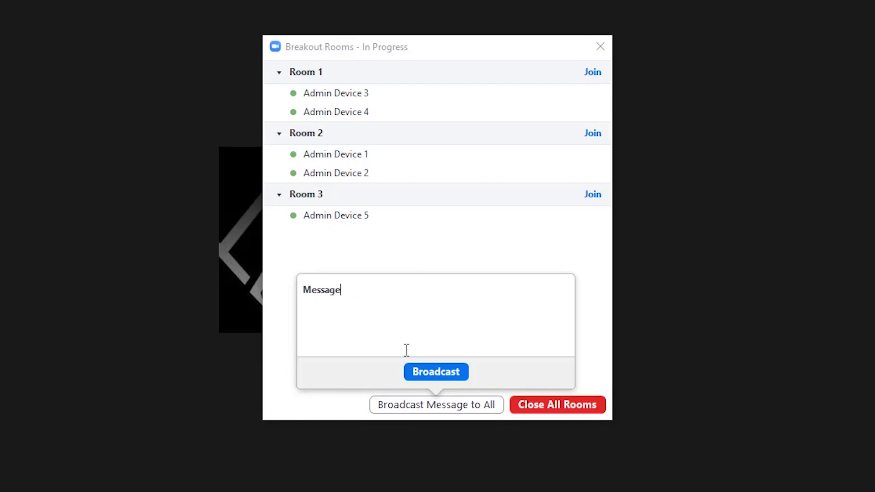
pyautogui.click(440, 376)
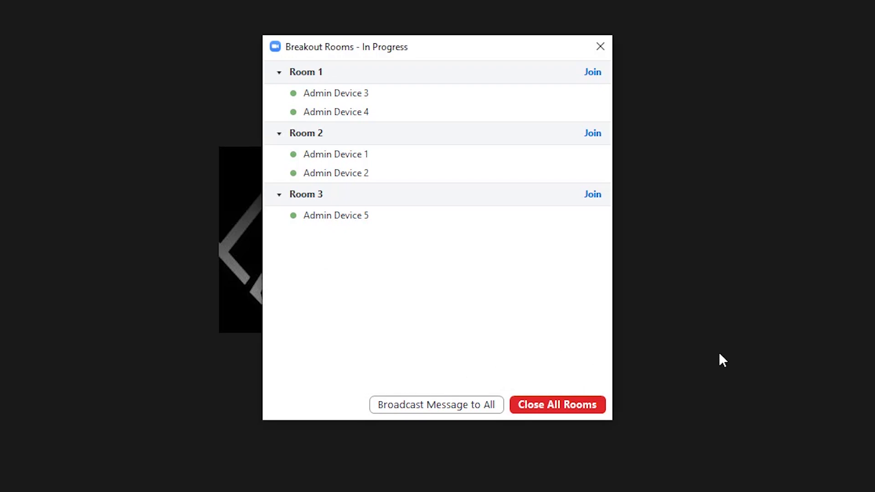
pyautogui.click(586, 406)
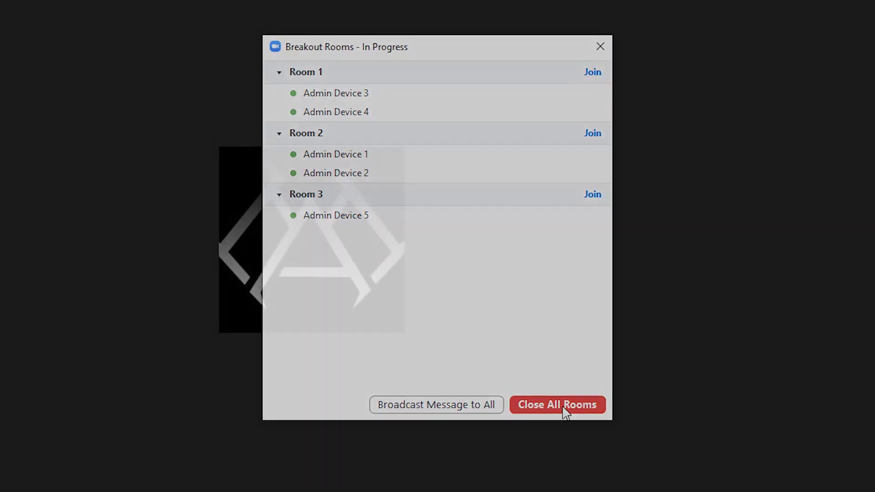